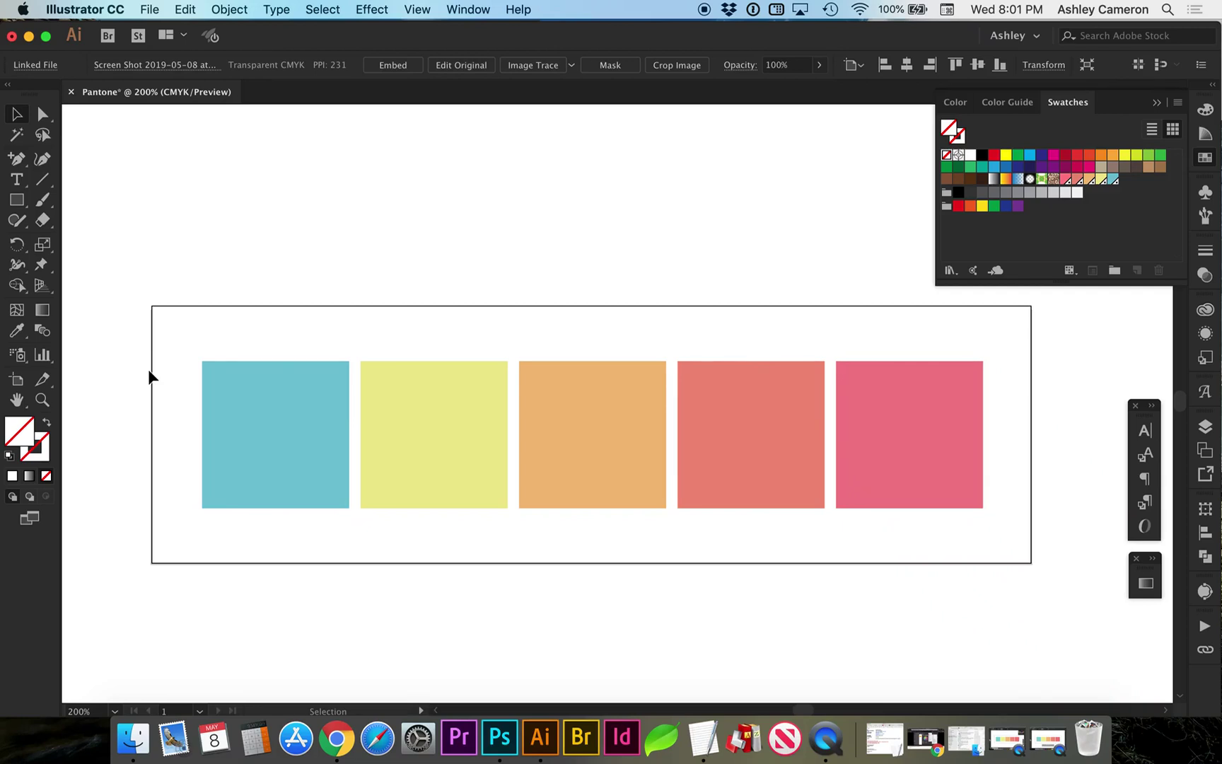
Select all five squares and save their colours as a new colour group named 'Summer'
{"action": "left_click", "coordinate": [236, 403]}
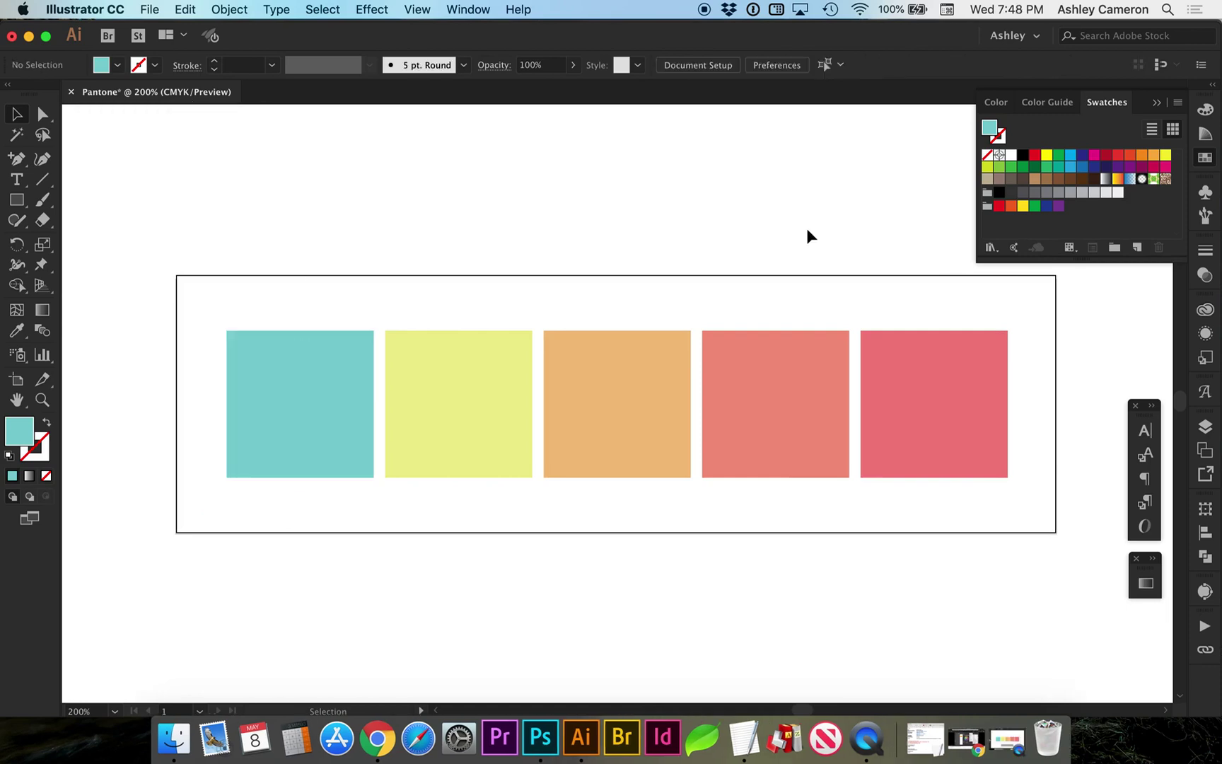
{"action": "left_click_drag", "start_coordinate": [173, 283], "coordinate": [996, 500]}
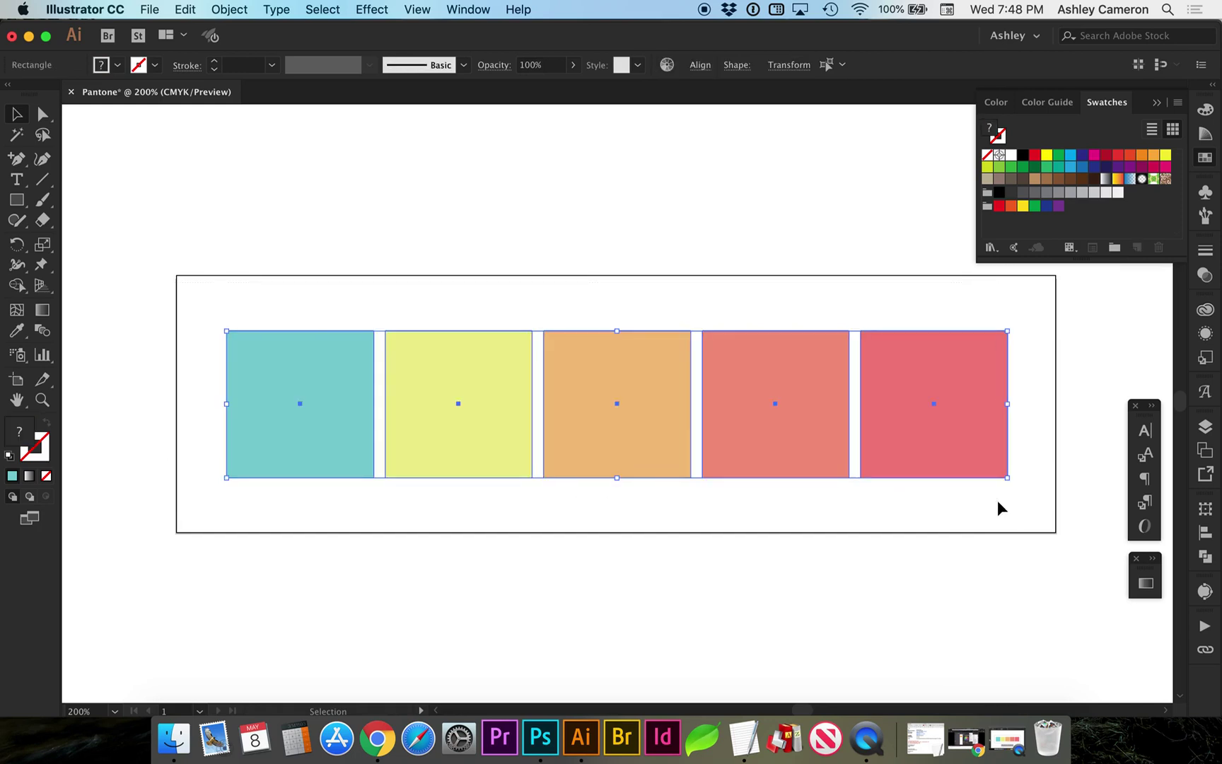
{"action": "left_click", "coordinate": [1114, 247]}
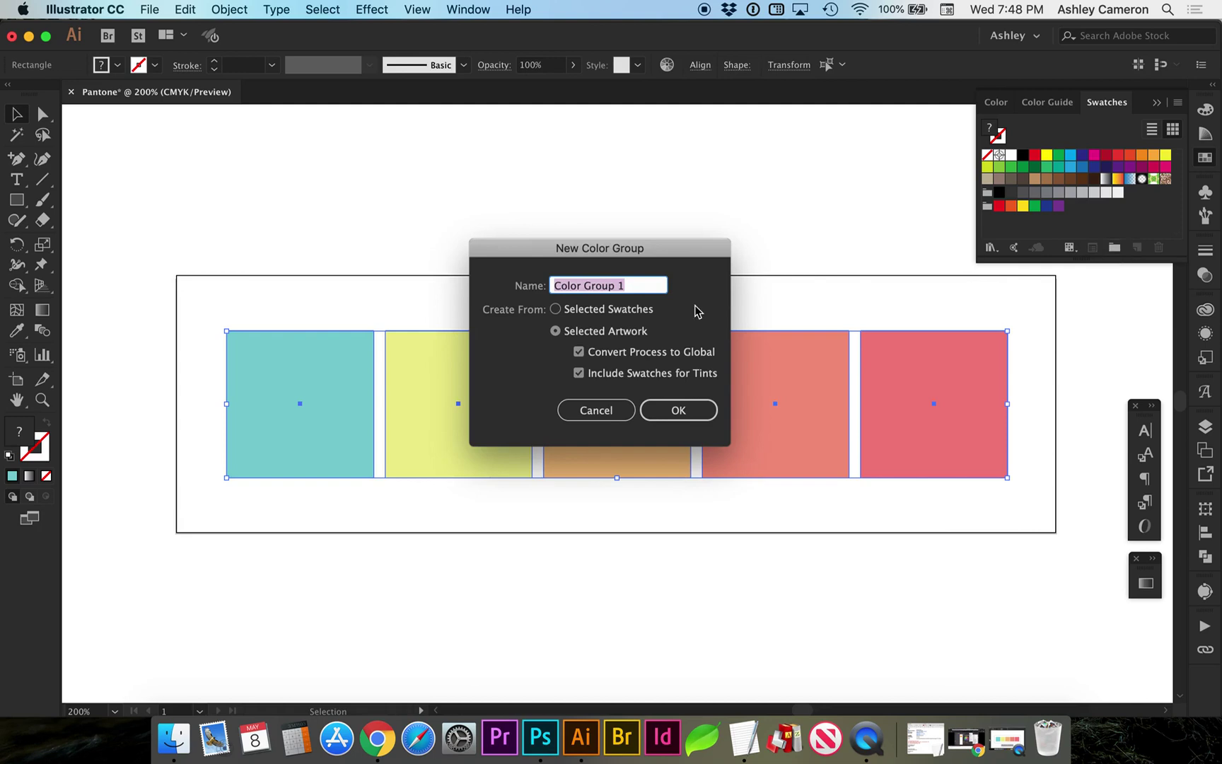
{"action": "type", "text": "Summer"}
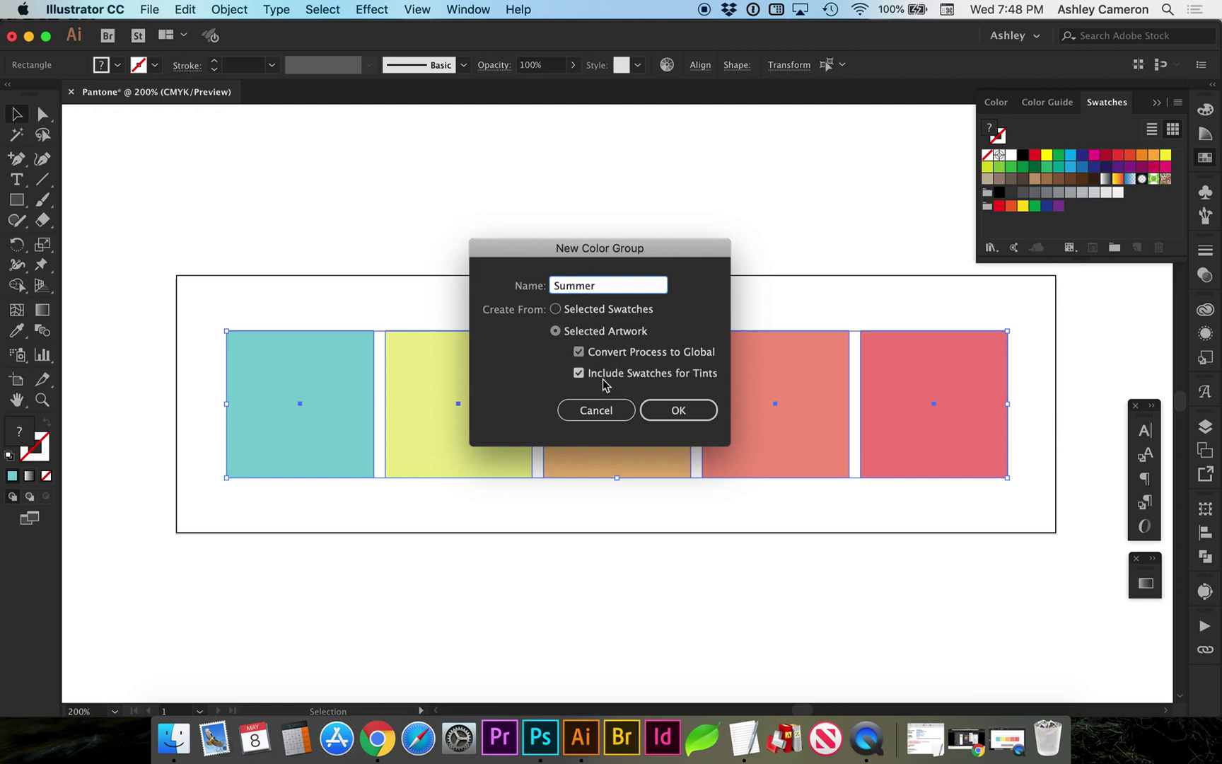
{"action": "left_click", "coordinate": [673, 411]}
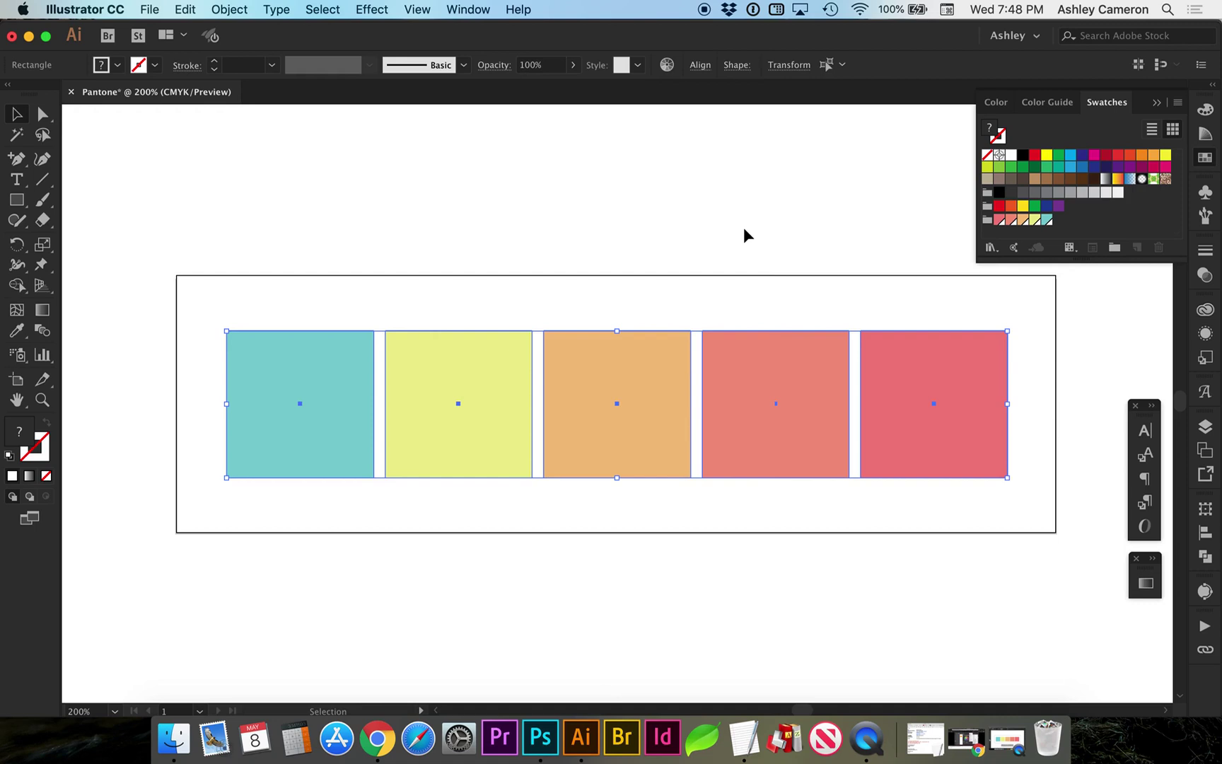
Edit the Summer colour group, limit it to the PANTONE+ Solid Coated book, and apply the changes
{"action": "left_click", "coordinate": [753, 240]}
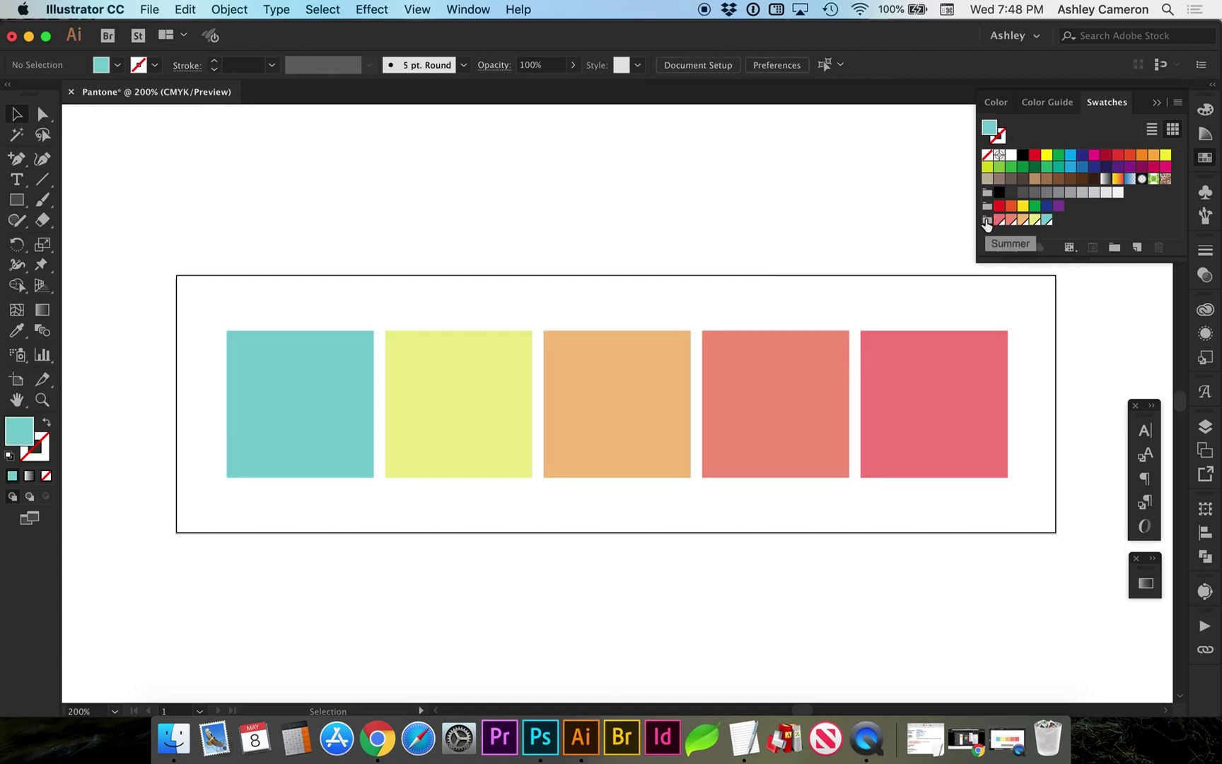
{"action": "left_click", "coordinate": [986, 221]}
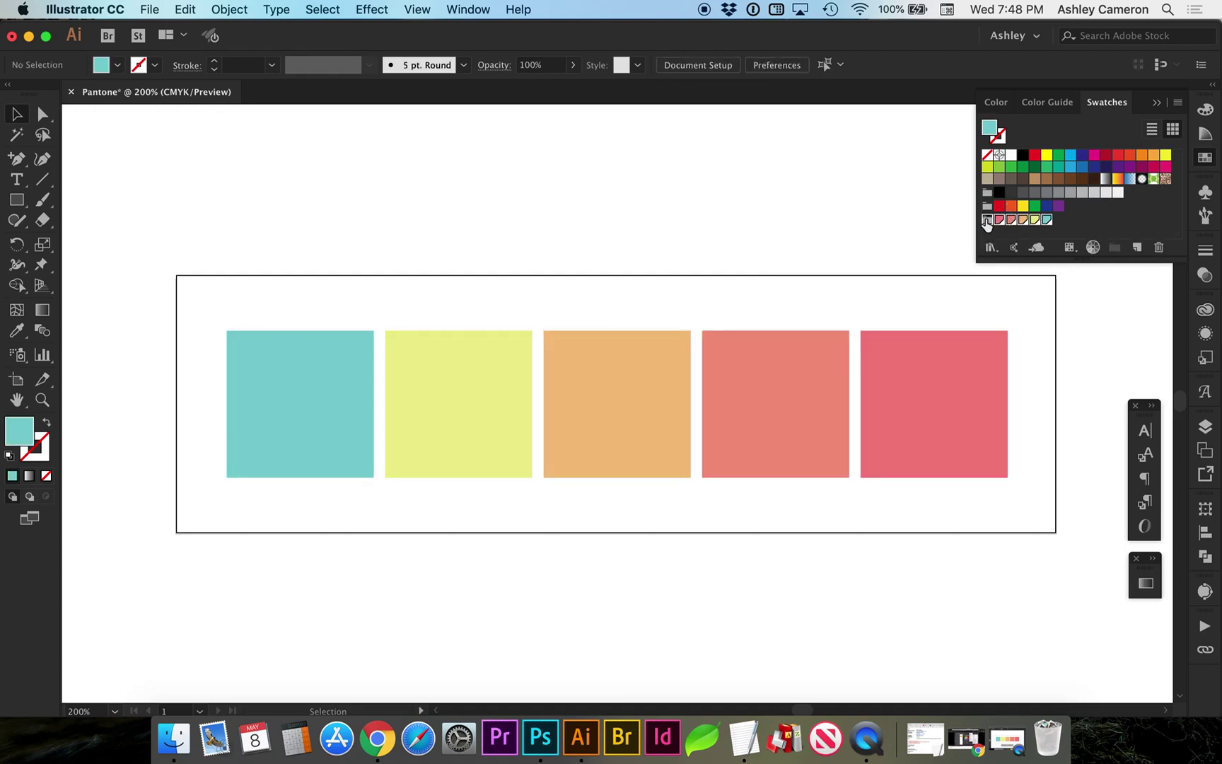
{"action": "left_click", "coordinate": [1093, 248]}
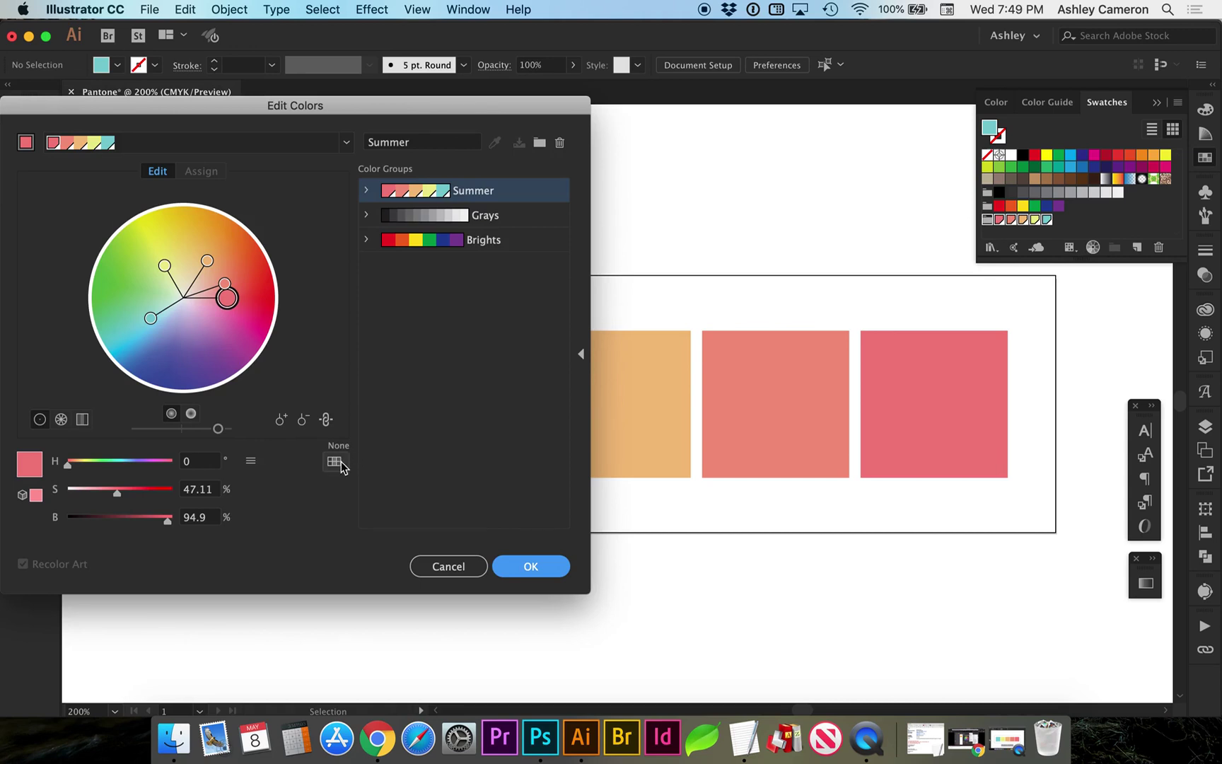
{"action": "left_click", "coordinate": [340, 461]}
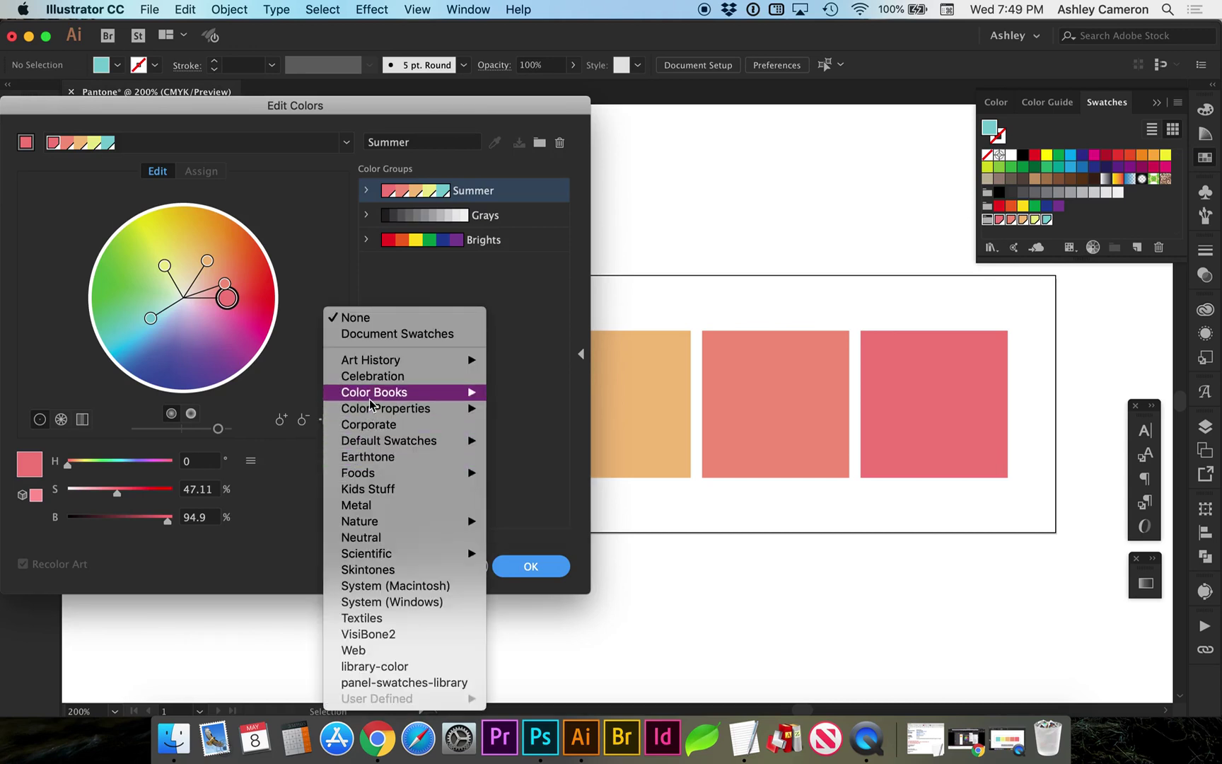
{"action": "mouse_move", "coordinate": [369, 393]}
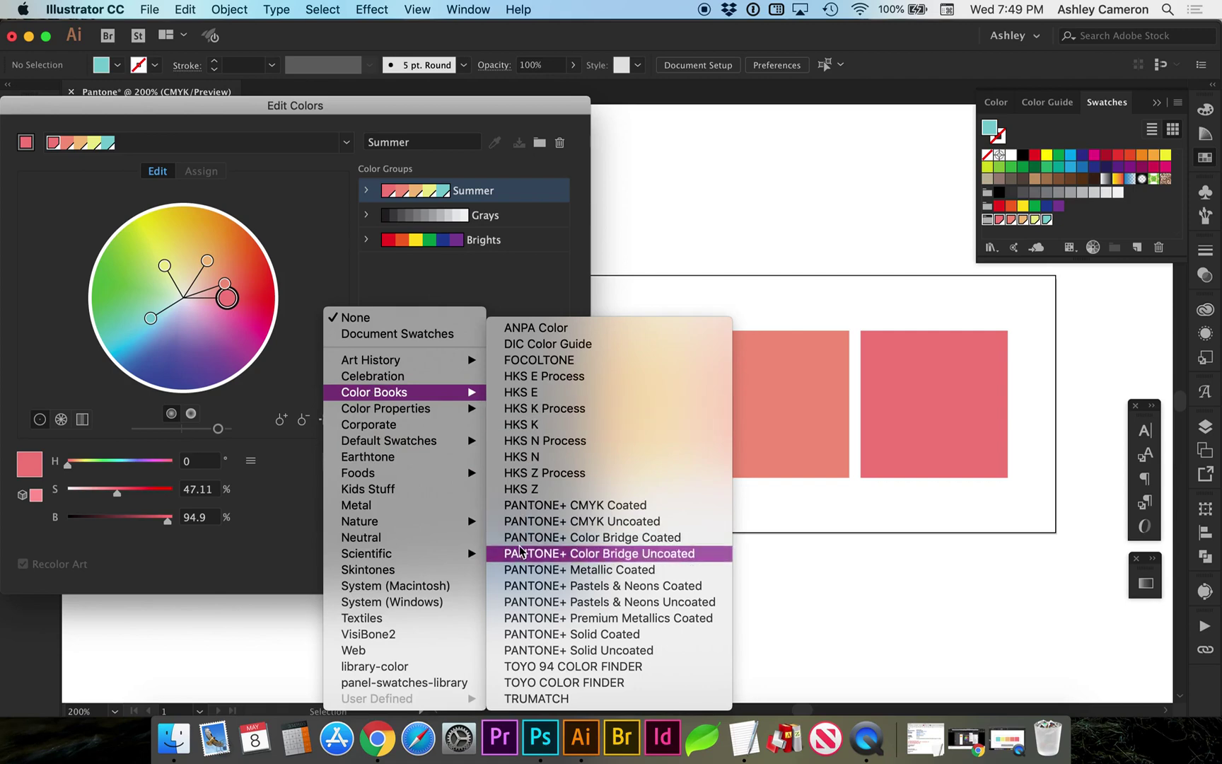
{"action": "left_click", "coordinate": [544, 634]}
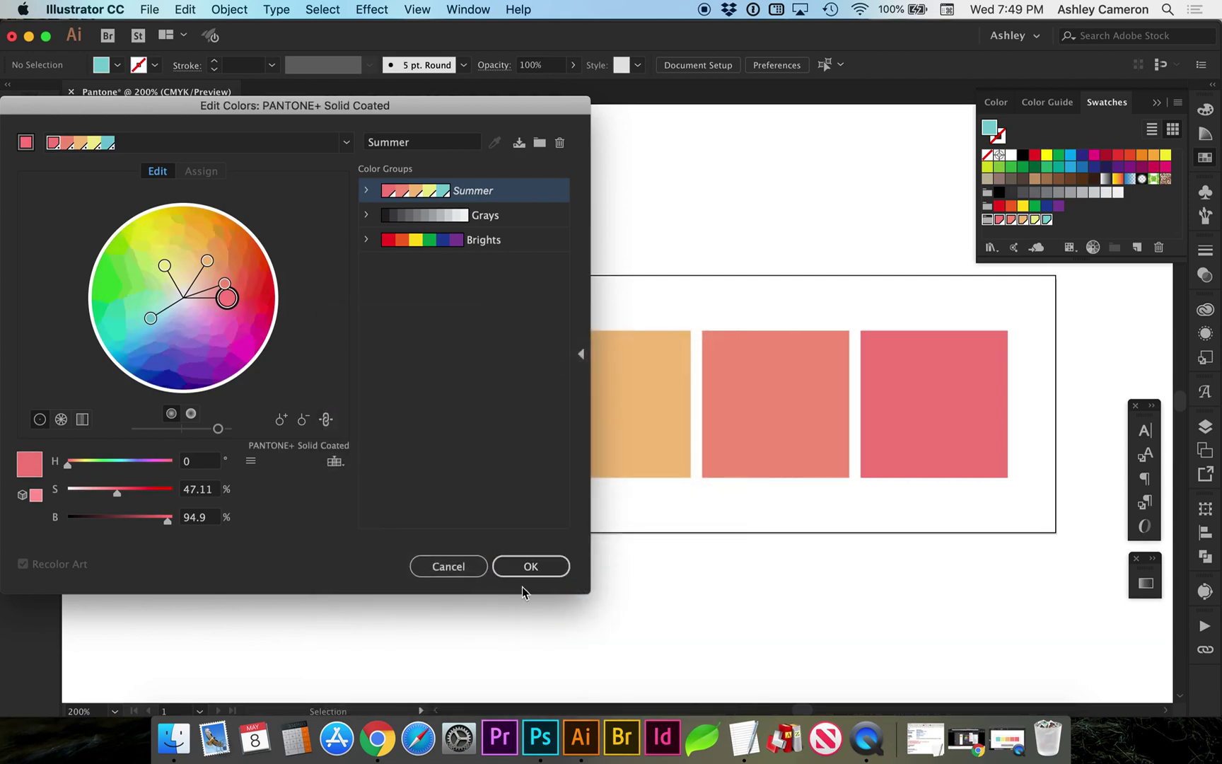
{"action": "left_click", "coordinate": [531, 565]}
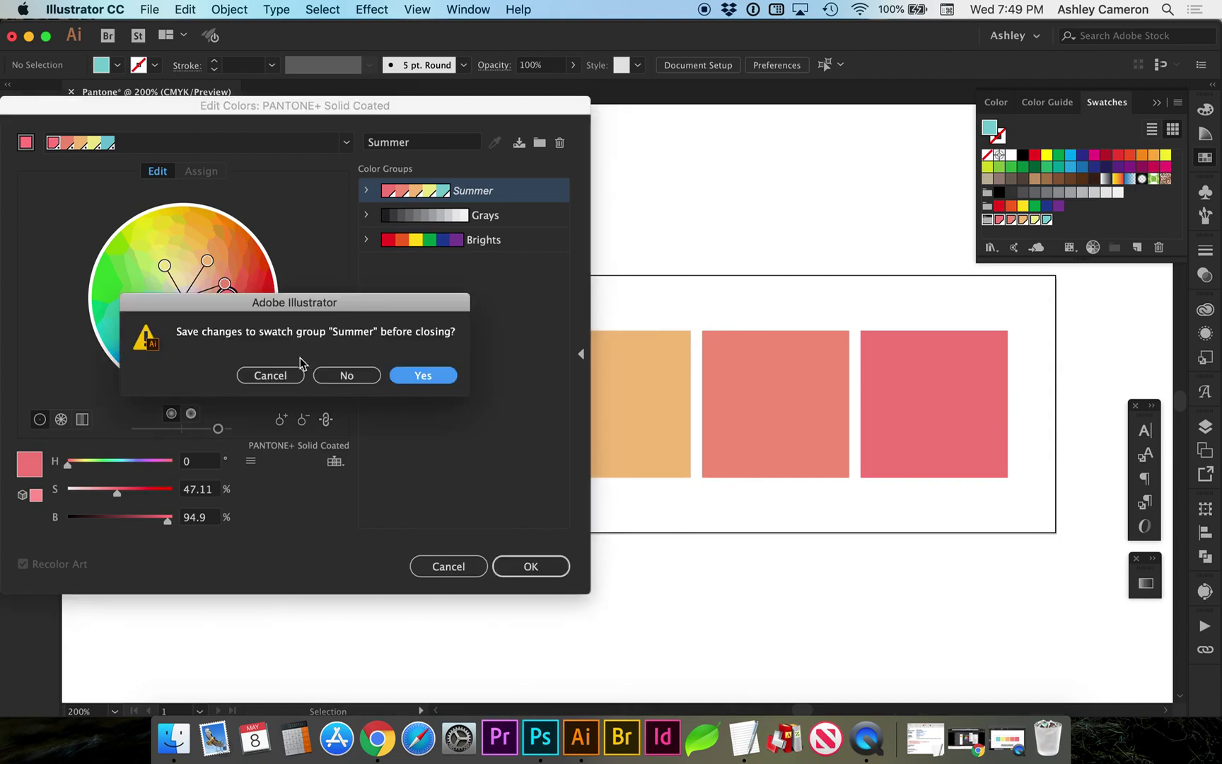
Save the Summer group changes and fill the teal and yellow squares with PANTONE 630 C and 601 C
{"action": "left_click", "coordinate": [421, 375]}
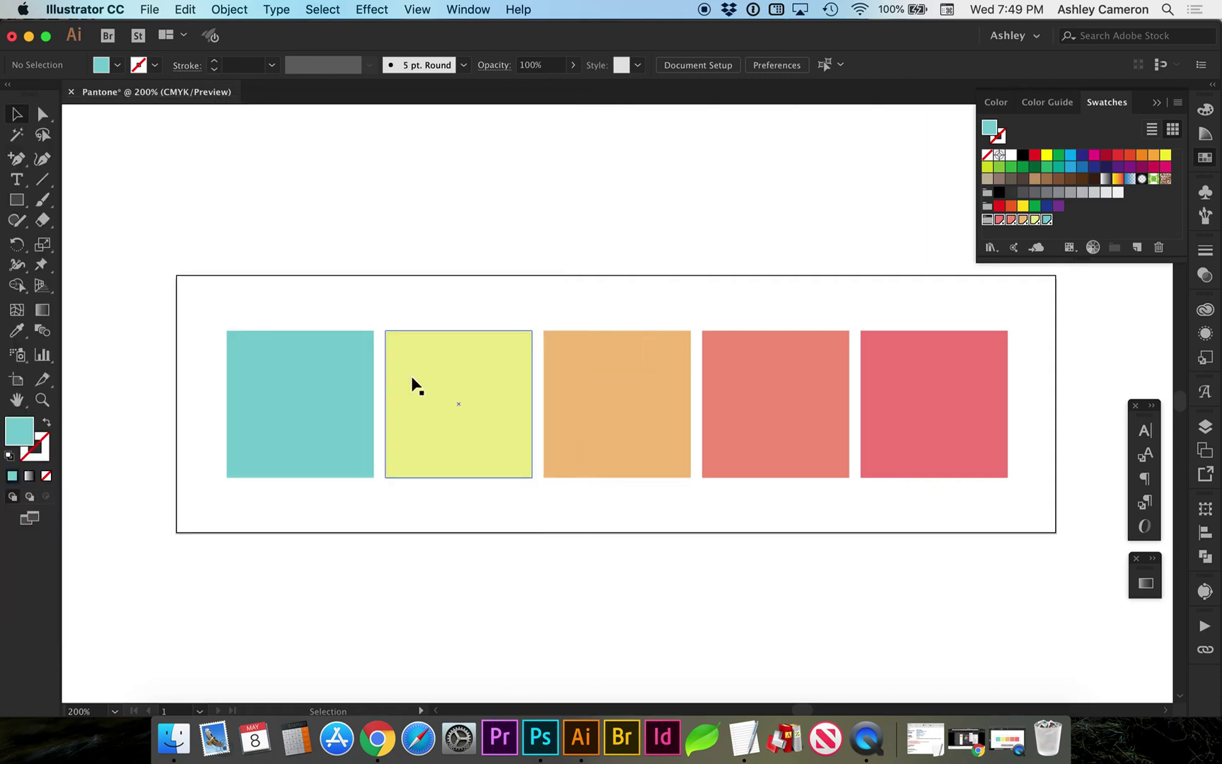
{"action": "left_click", "coordinate": [302, 400]}
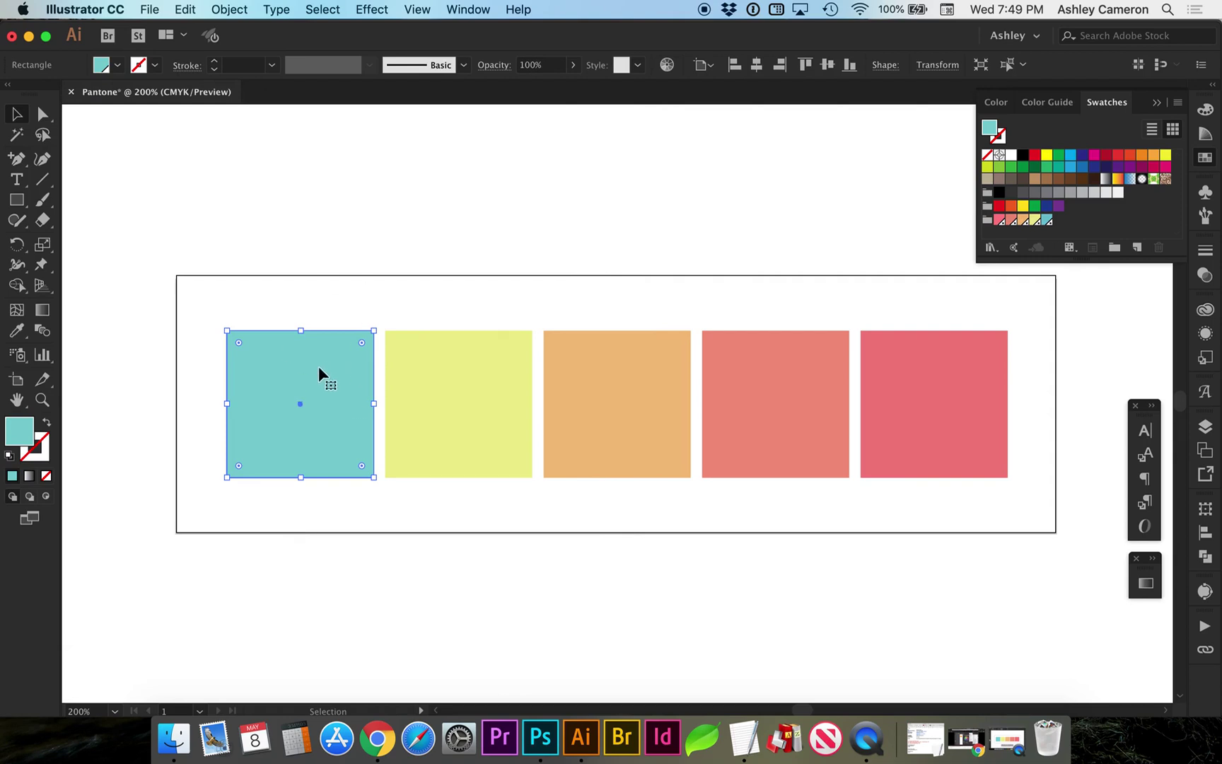
{"action": "left_click", "coordinate": [1047, 220]}
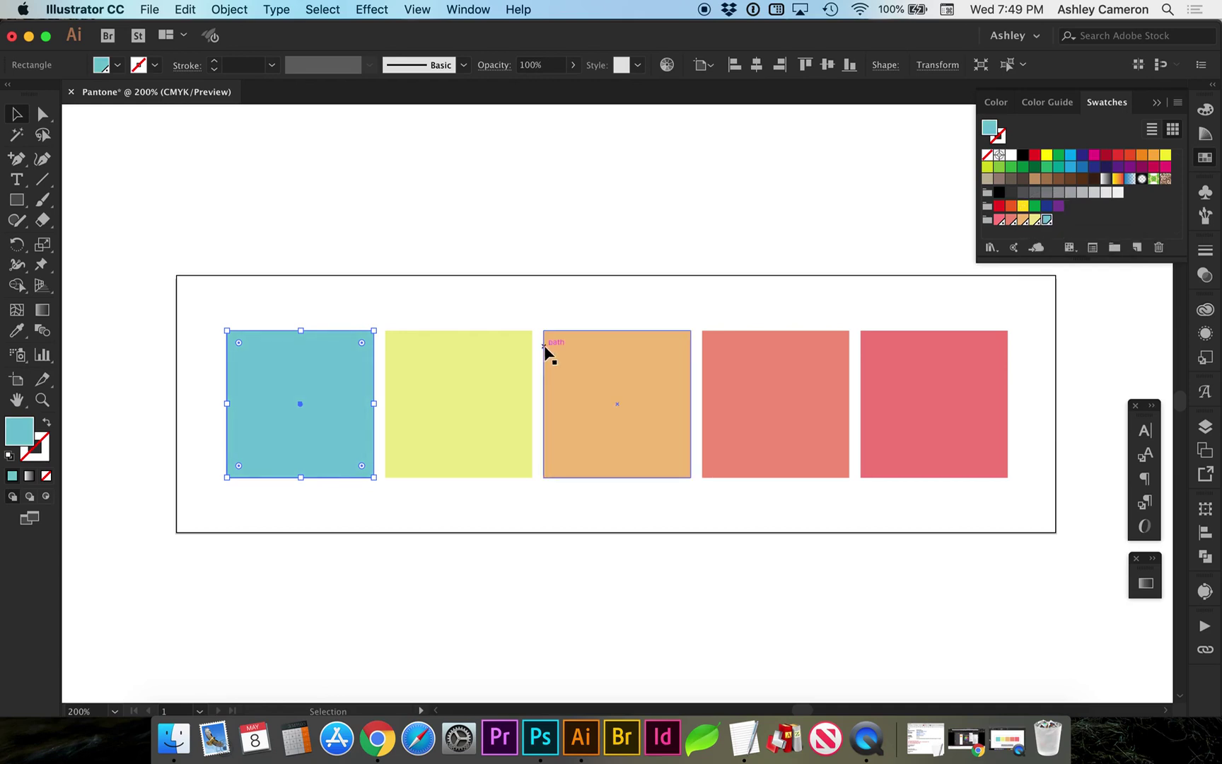
{"action": "left_click", "coordinate": [491, 366]}
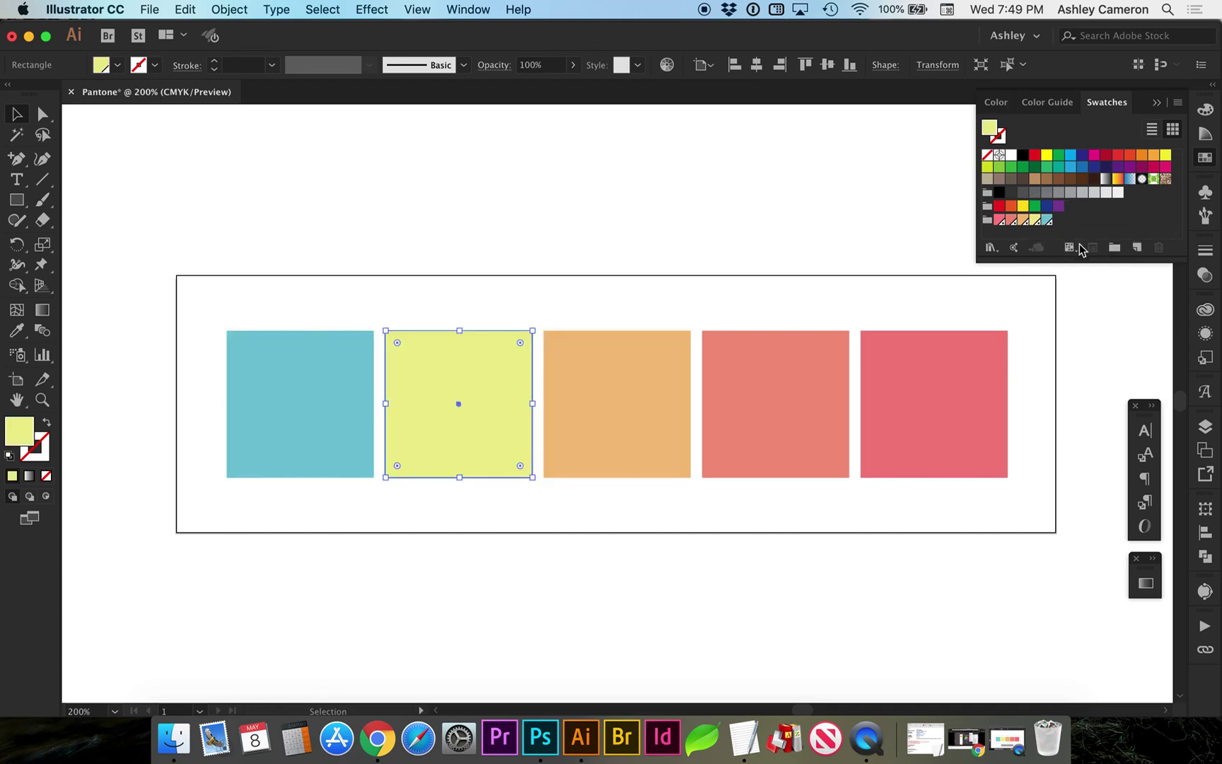
{"action": "left_click", "coordinate": [1035, 221]}
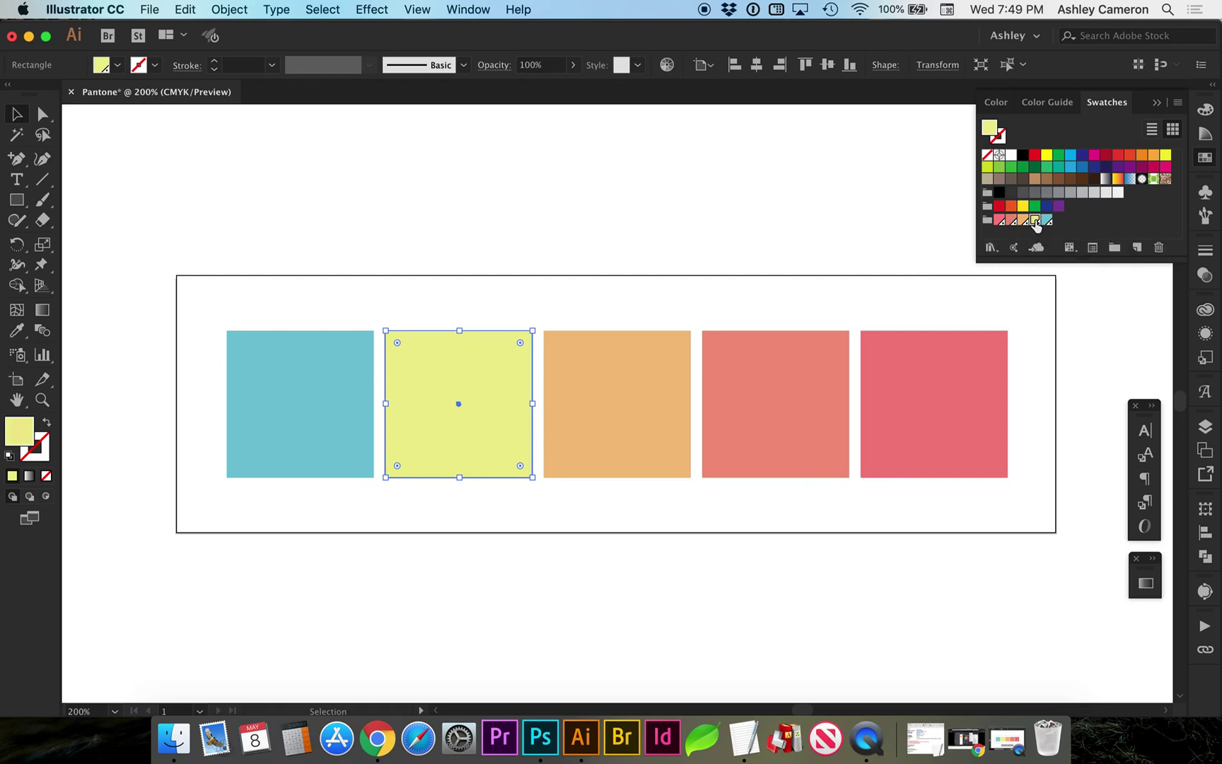
Fill the orange, red and pink squares with their matching Pantone swatches
{"action": "left_click", "coordinate": [632, 386]}
{"action": "left_click", "coordinate": [1023, 220]}
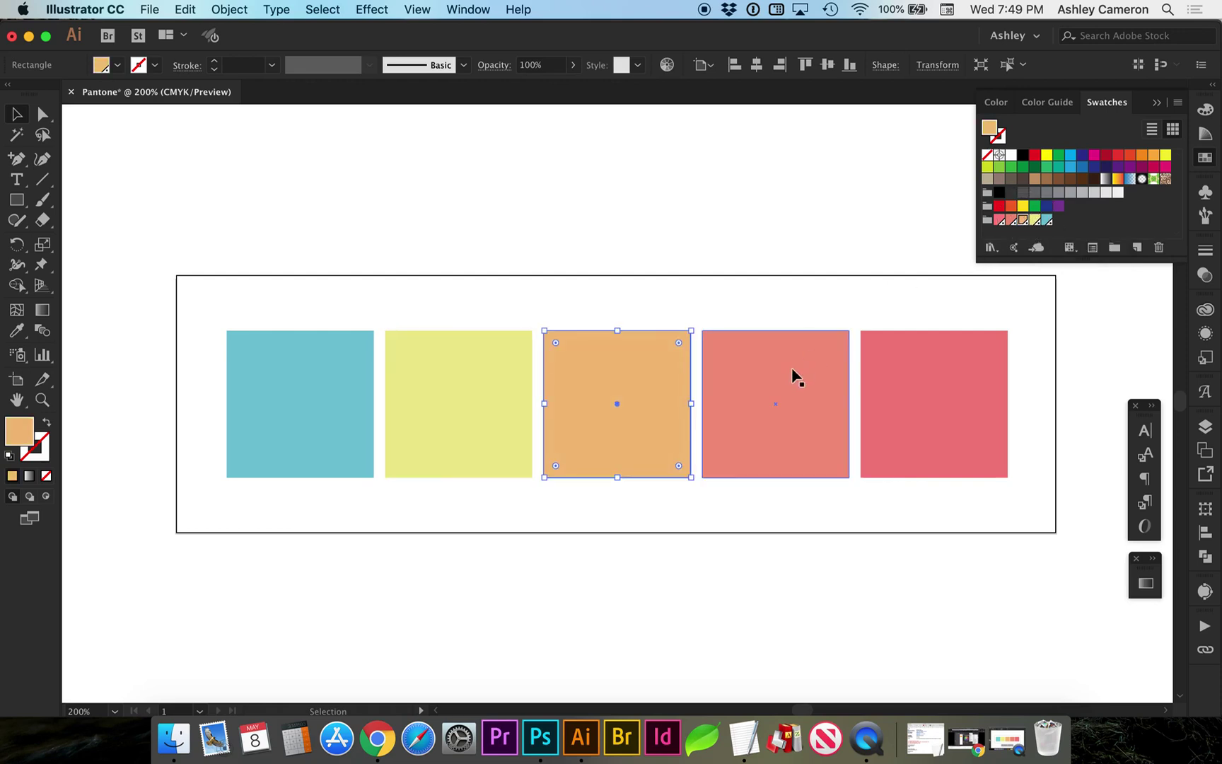
{"action": "left_click", "coordinate": [773, 382]}
{"action": "left_click", "coordinate": [1011, 221]}
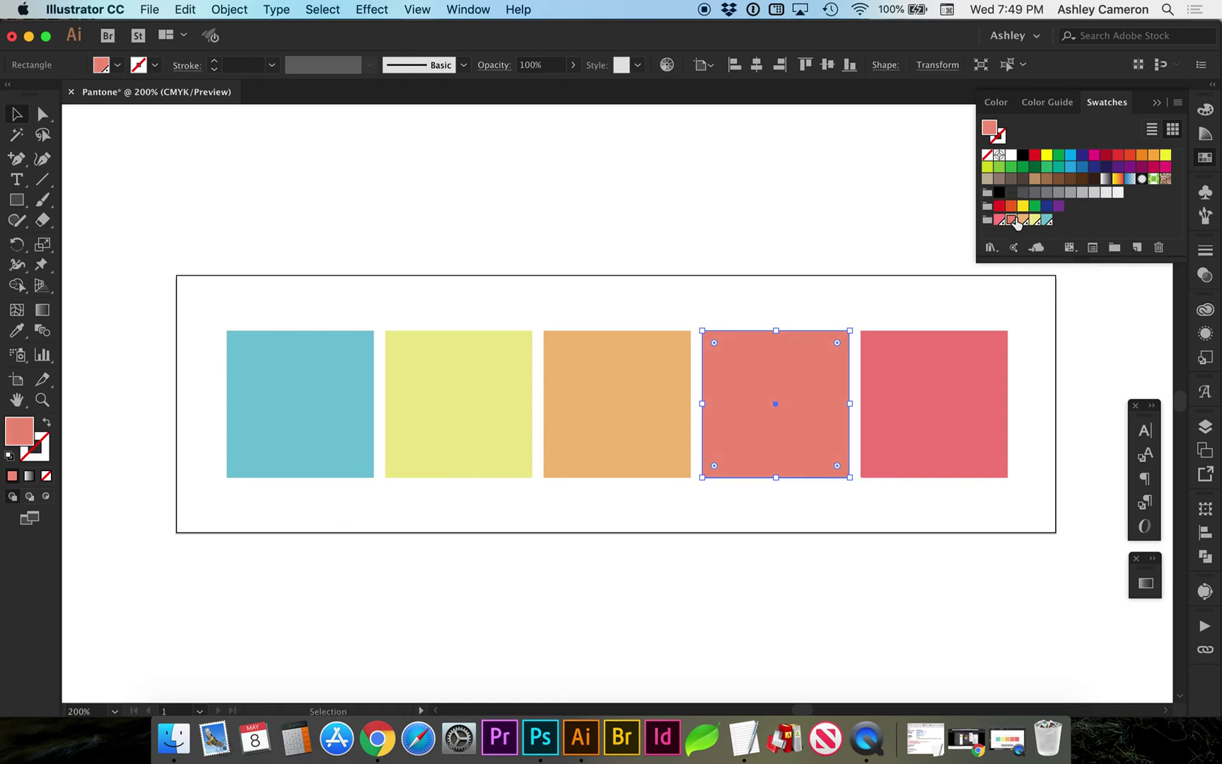
{"action": "left_click", "coordinate": [934, 357]}
{"action": "left_click", "coordinate": [999, 219]}
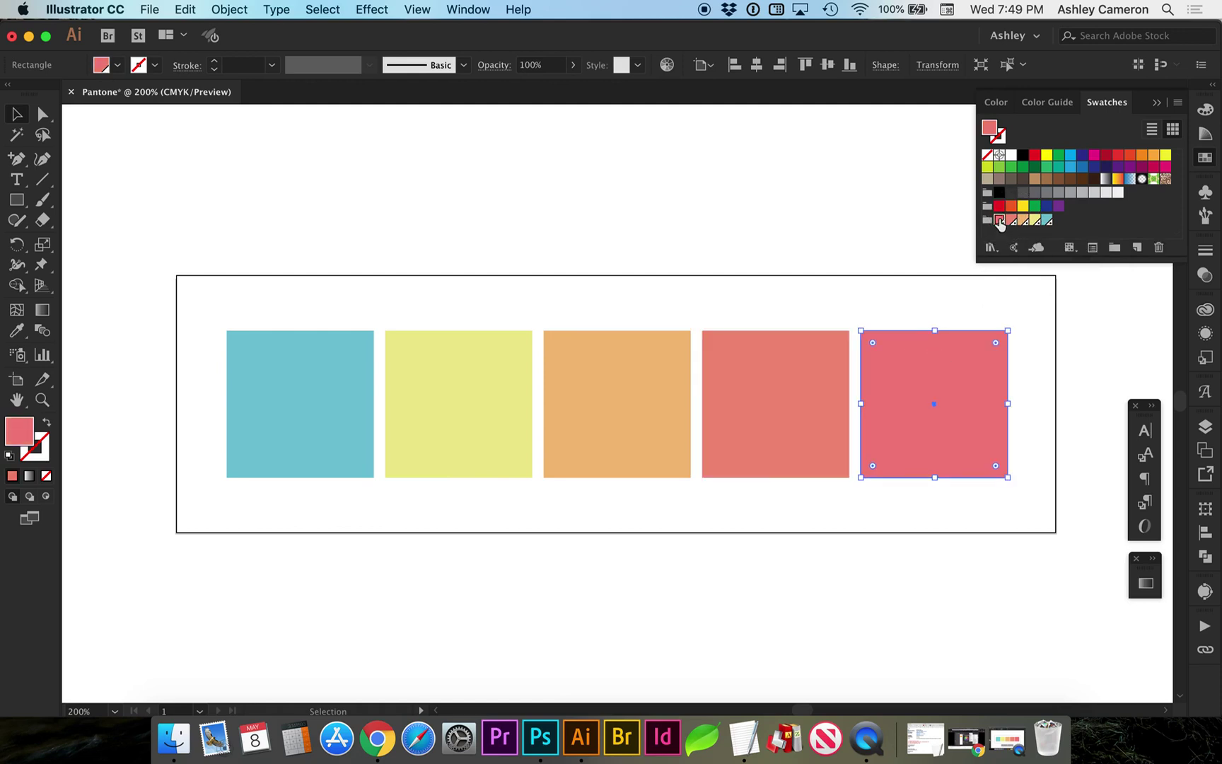
Show the swatches as a named list and widen the panel to reveal full Pantone names
{"action": "left_click", "coordinate": [1155, 131]}
{"action": "scroll", "coordinate": [1093, 216], "scroll_direction": "down", "scroll_amount": 2}
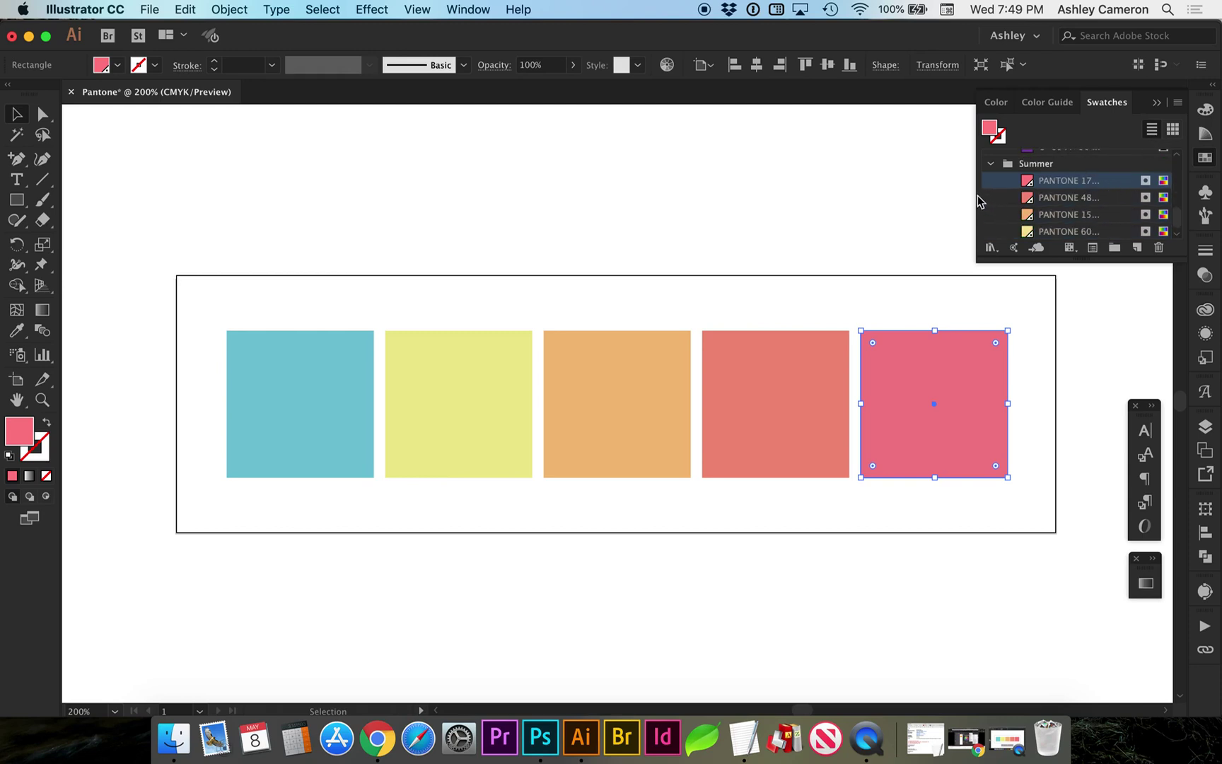
{"action": "left_click_drag", "start_coordinate": [978, 200], "coordinate": [935, 198]}
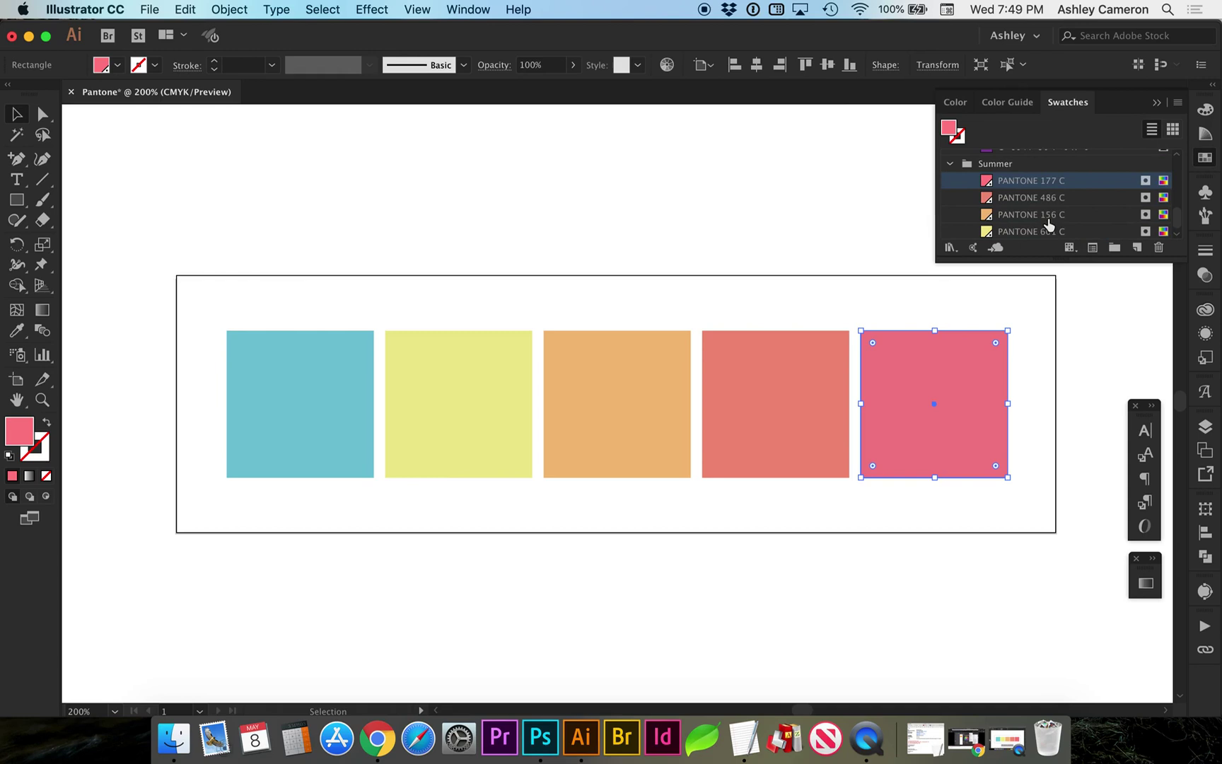
{"action": "scroll", "coordinate": [1048, 225], "scroll_direction": "down", "scroll_amount": 1}
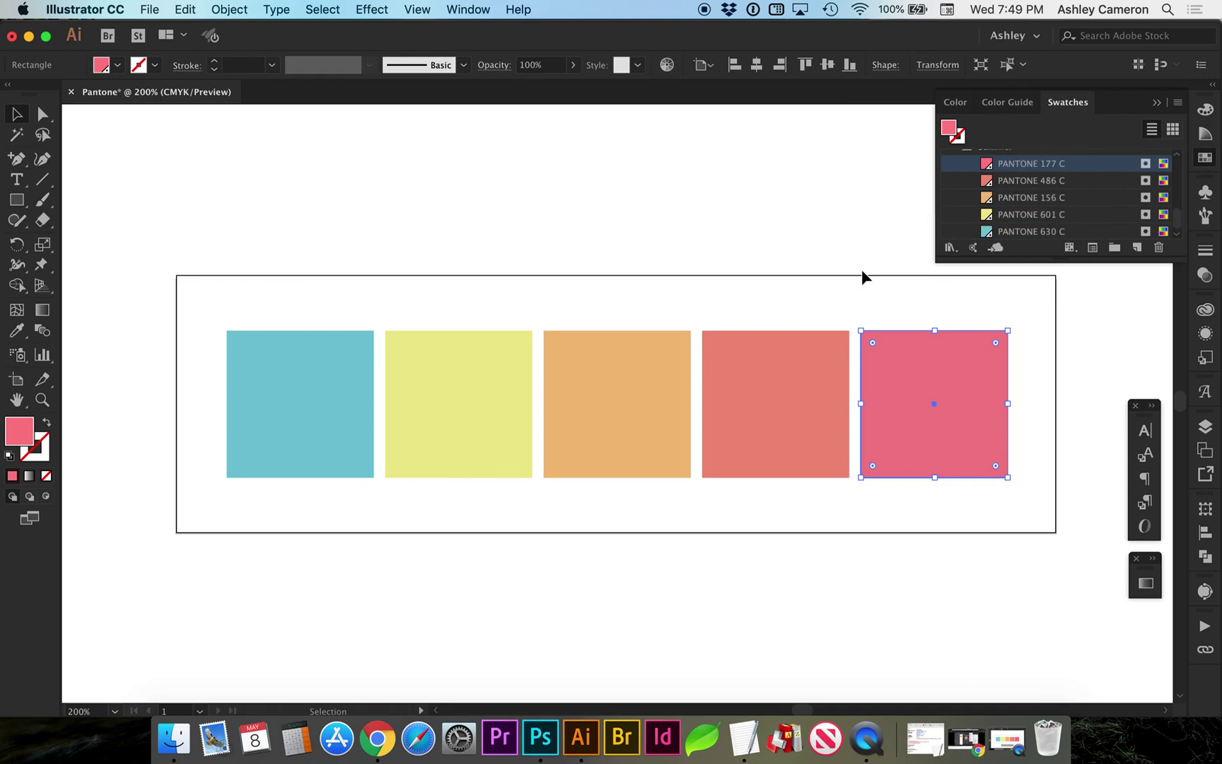
Reselect the pink square and review the PANTONE 177 C swatch options
{"action": "left_click", "coordinate": [861, 271]}
{"action": "left_click", "coordinate": [896, 330]}
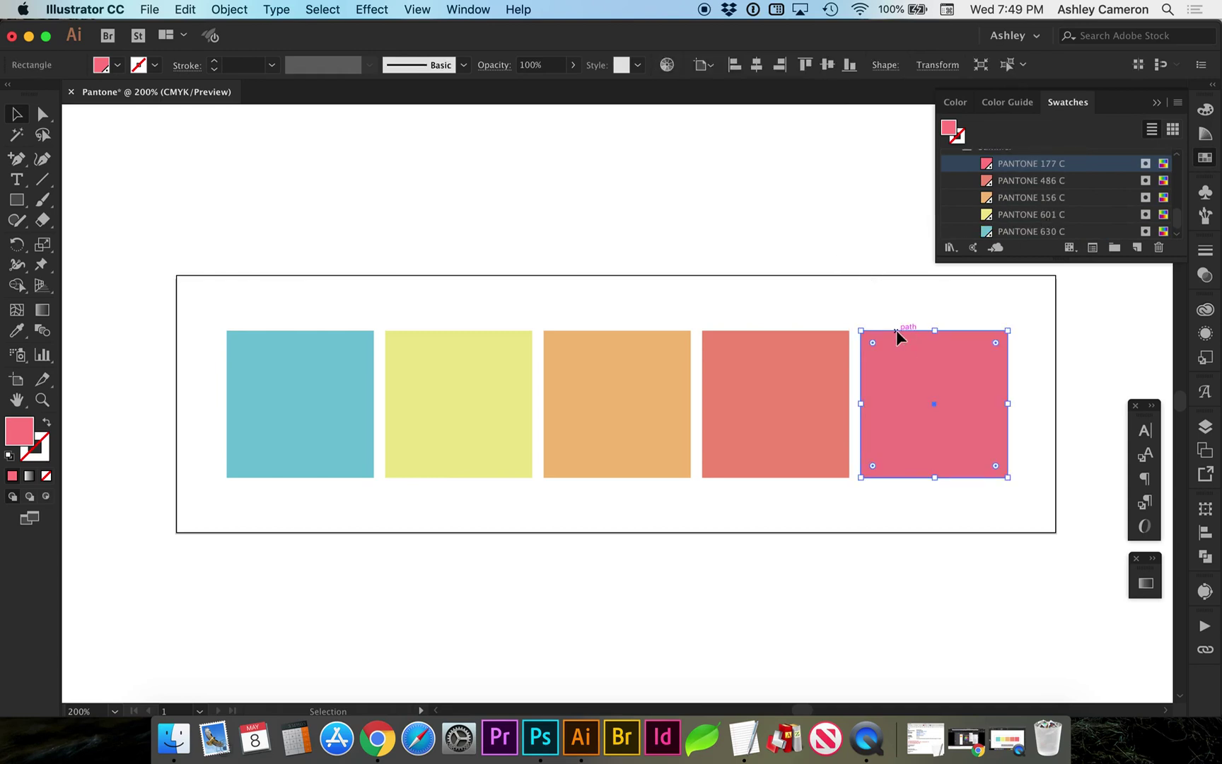
{"action": "double_click", "coordinate": [986, 165]}
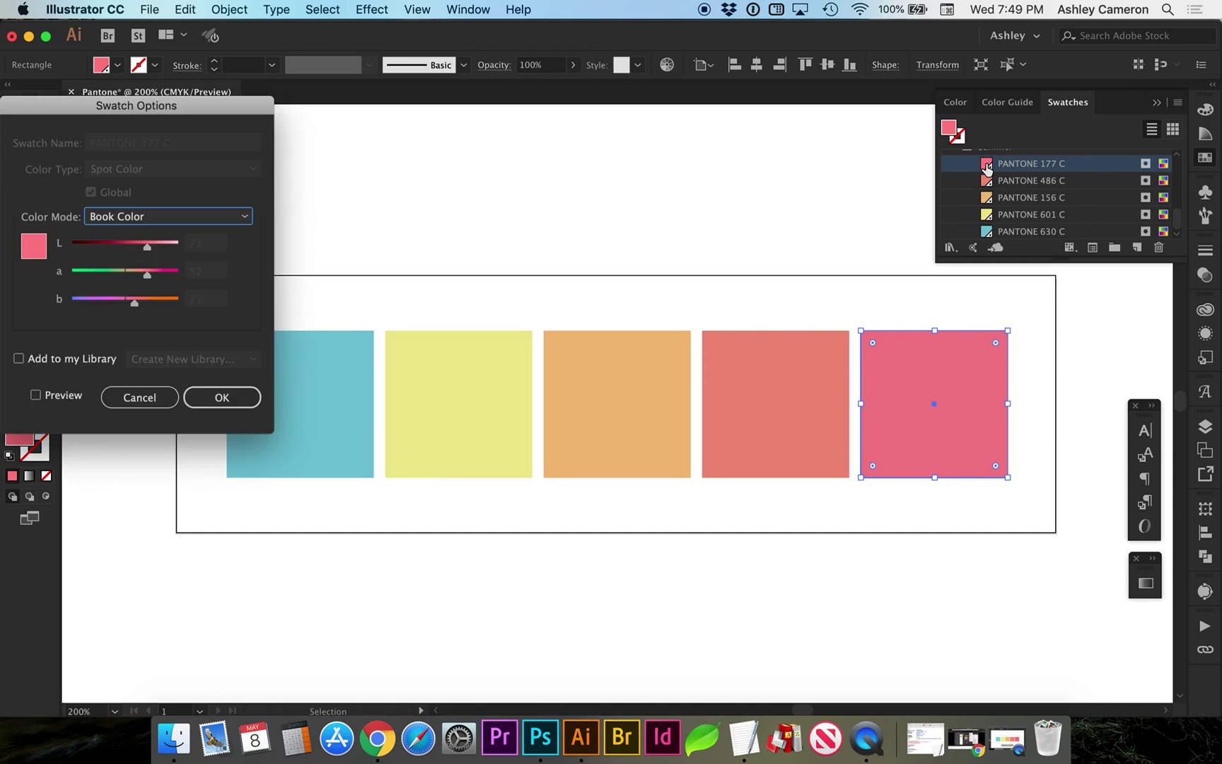
{"action": "left_click", "coordinate": [218, 396]}
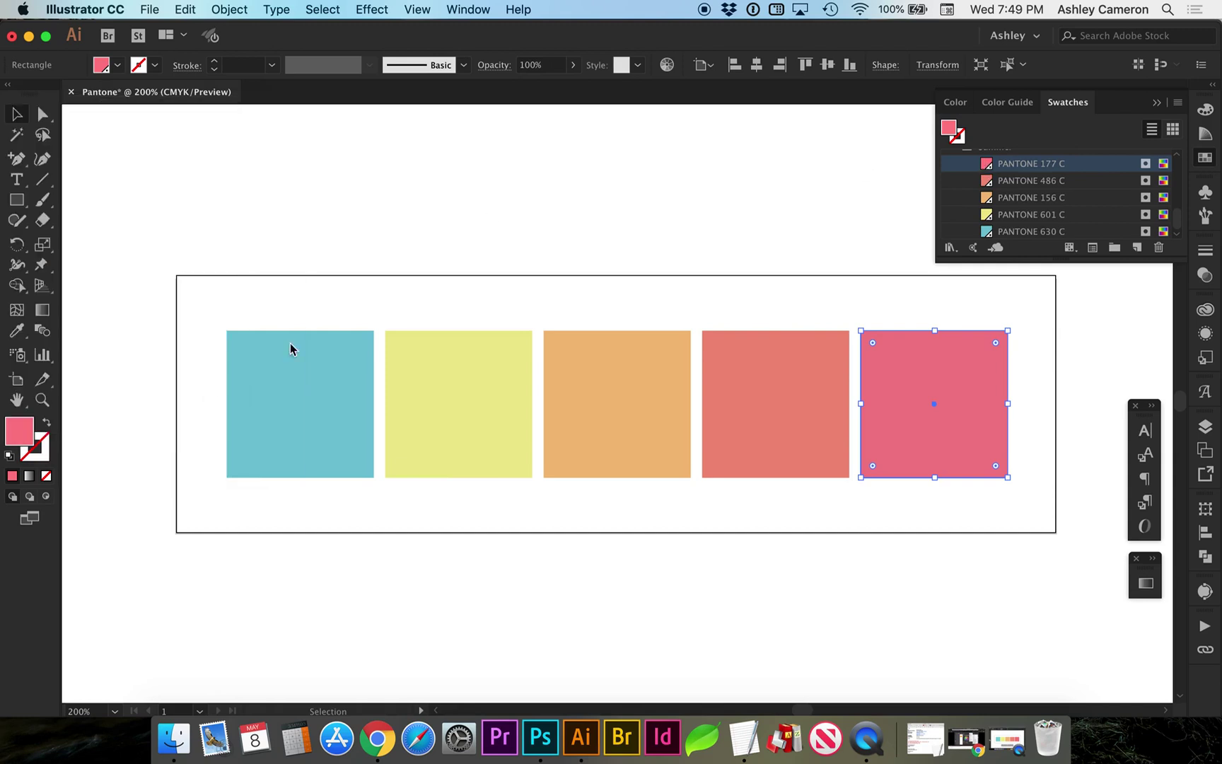
Preview a lighter PANTONE 177 C tint on the pink square, then deselect it
{"action": "left_click", "coordinate": [1205, 110]}
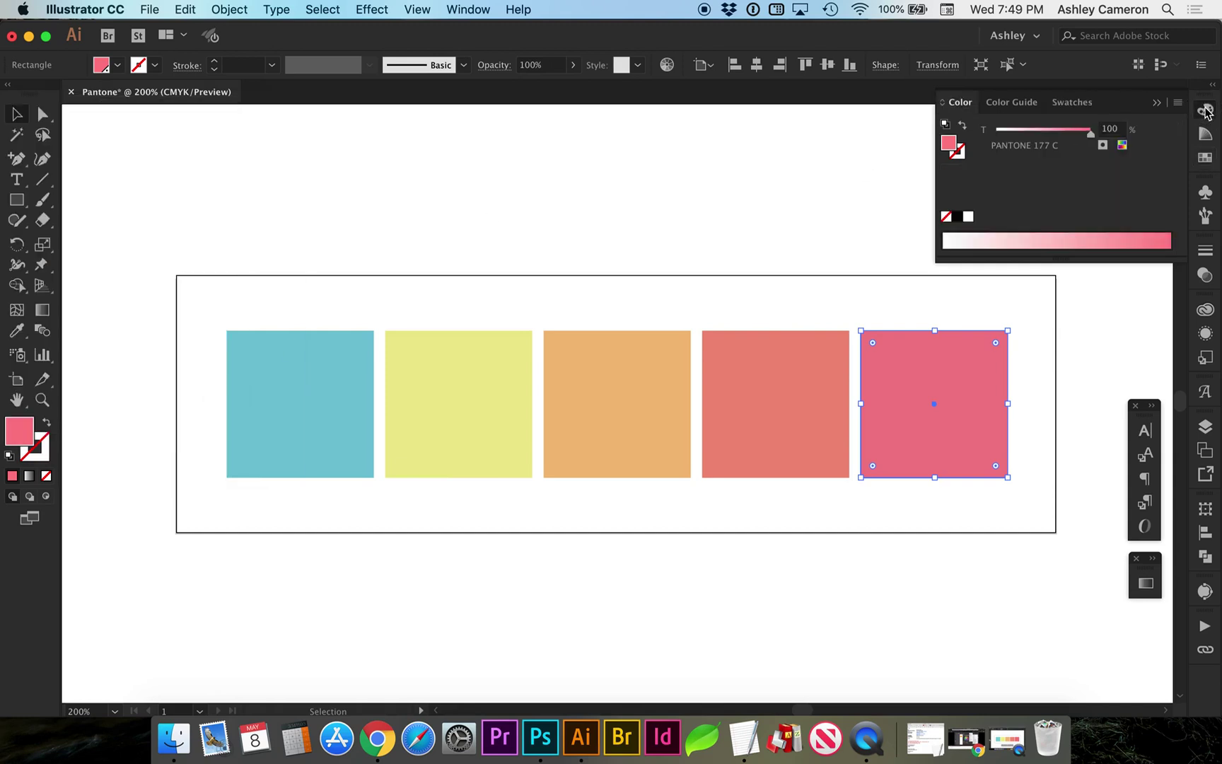
{"action": "left_click", "coordinate": [1089, 139]}
{"action": "mouse_move", "coordinate": [1089, 138]}
{"action": "left_mouse_down"}
{"action": "mouse_move", "coordinate": [1017, 139]}
{"action": "mouse_move", "coordinate": [1102, 142]}
{"action": "left_mouse_up"}
{"action": "left_click", "coordinate": [869, 266]}
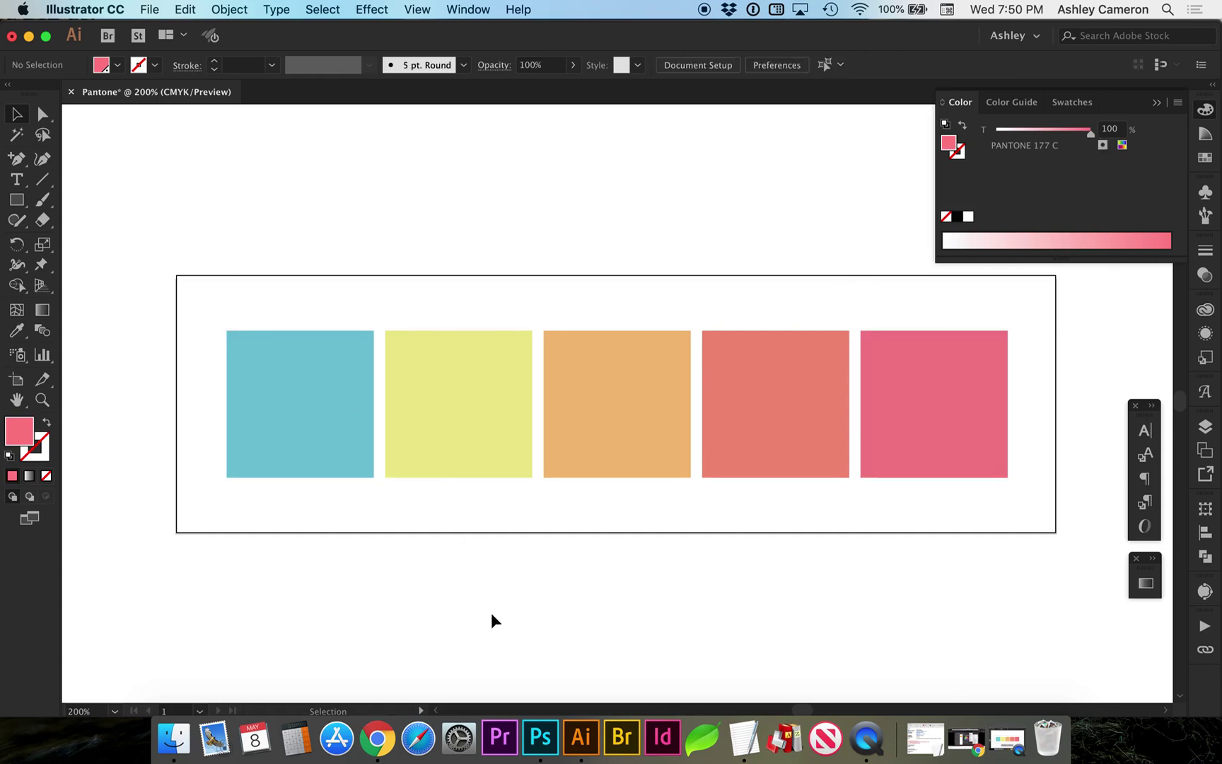
Return to the Swatches list, enlarge it to show the Summer group, and switch to Photoshop
{"action": "left_click", "coordinate": [1071, 104]}
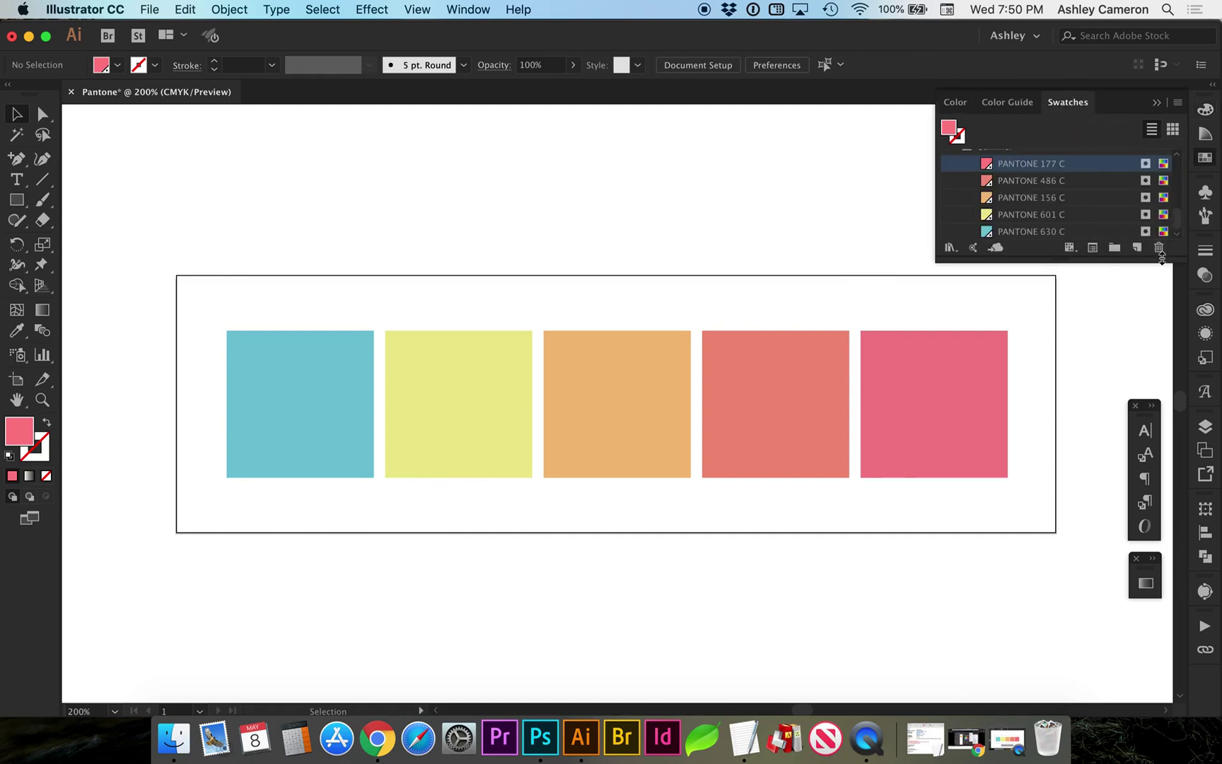
{"action": "left_click_drag", "start_coordinate": [1159, 261], "coordinate": [1161, 282]}
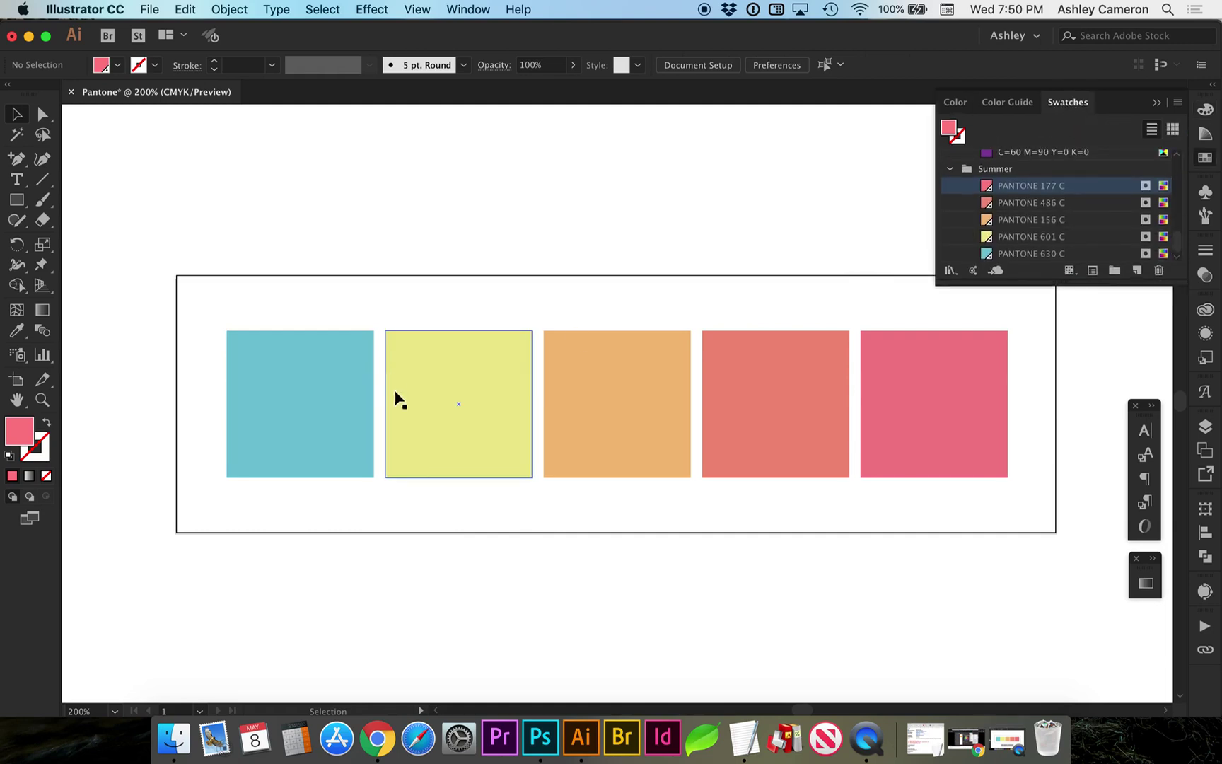
{"action": "left_click", "coordinate": [540, 739]}
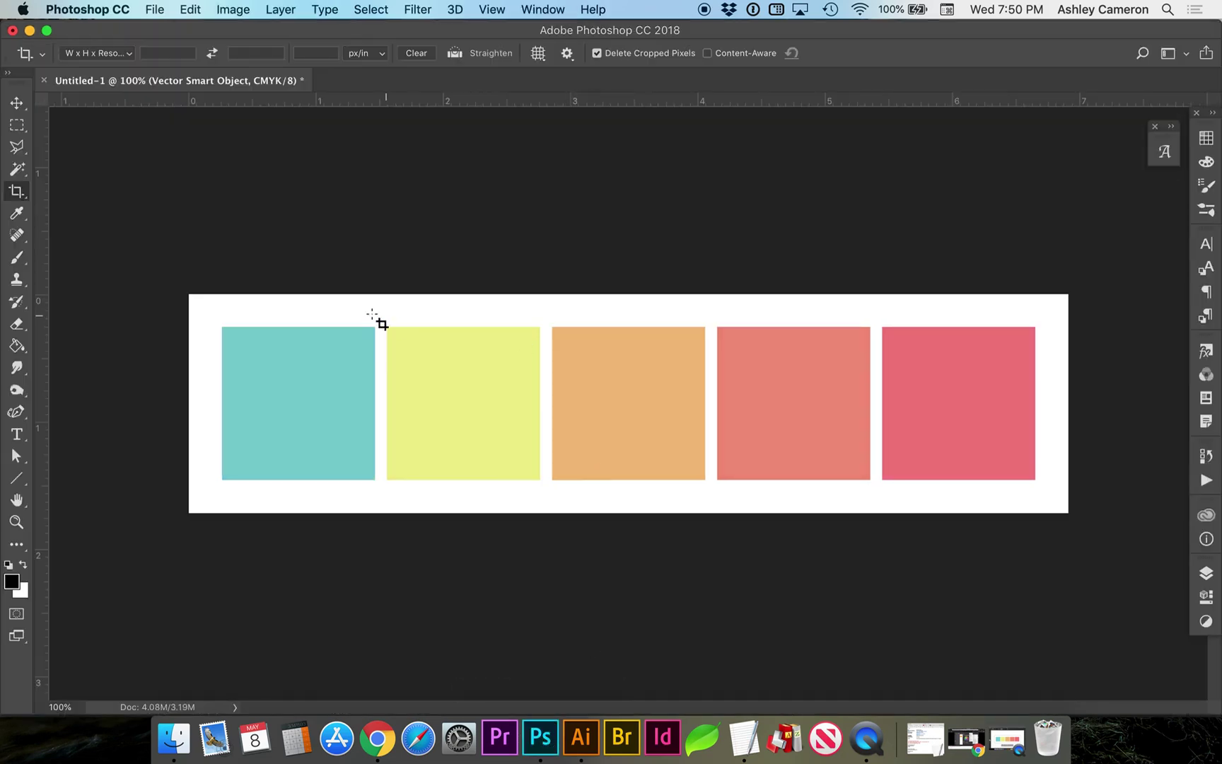
Sample the teal square with the Eyedropper and find its PANTONE+ Solid Coated match, PANTONE 318 C
{"action": "key", "text": "v"}
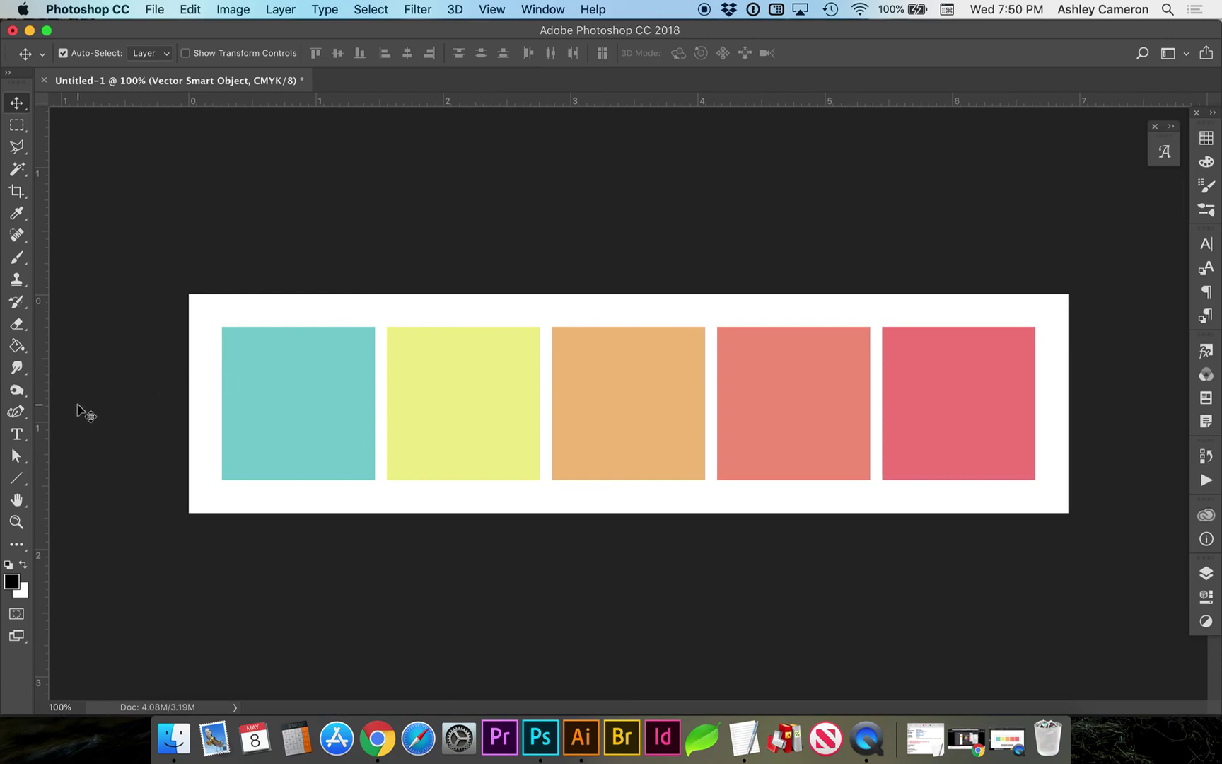
{"action": "key", "text": "i"}
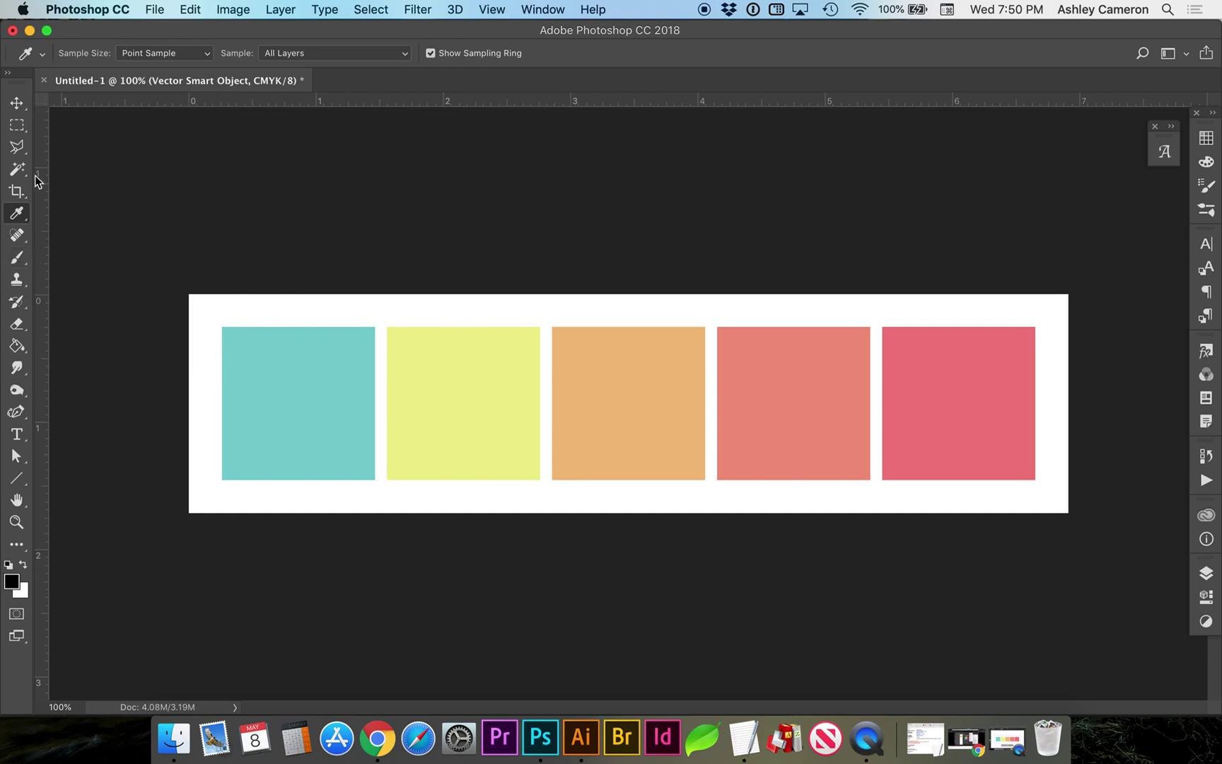
{"action": "left_click", "coordinate": [294, 393]}
{"action": "left_click", "coordinate": [13, 582]}
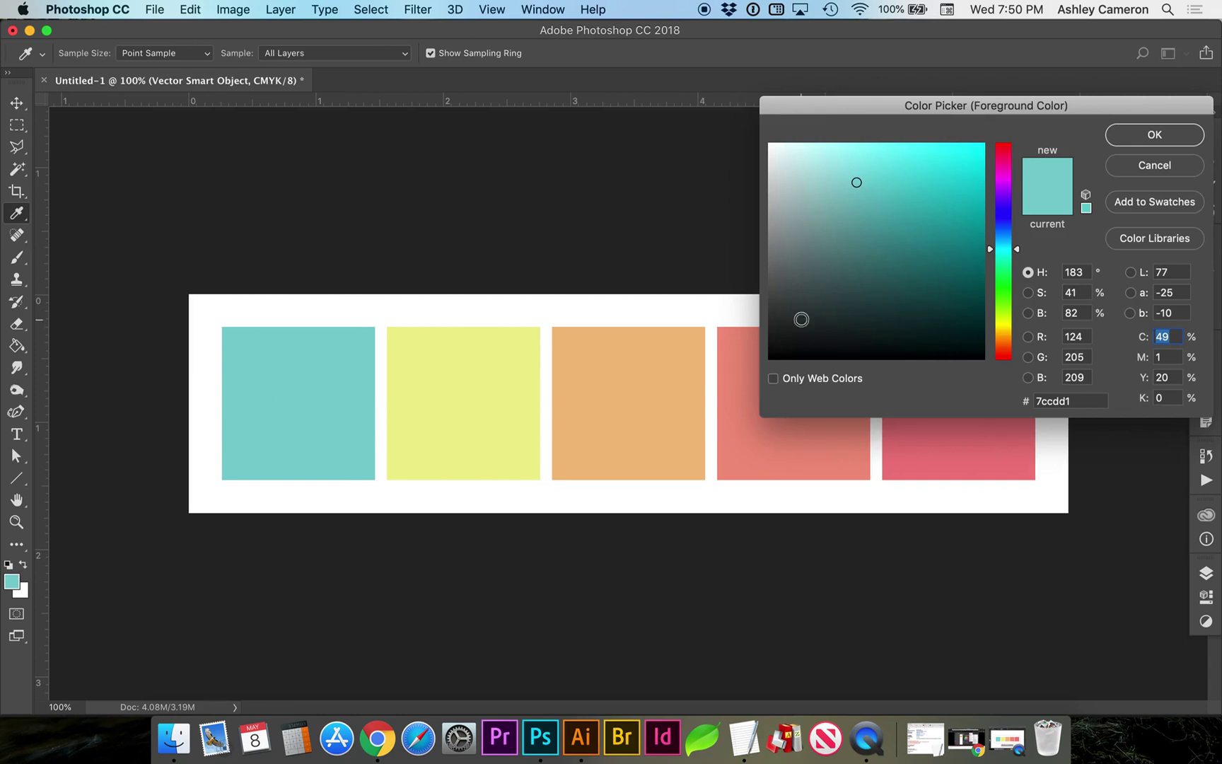
{"action": "left_click", "coordinate": [1139, 240]}
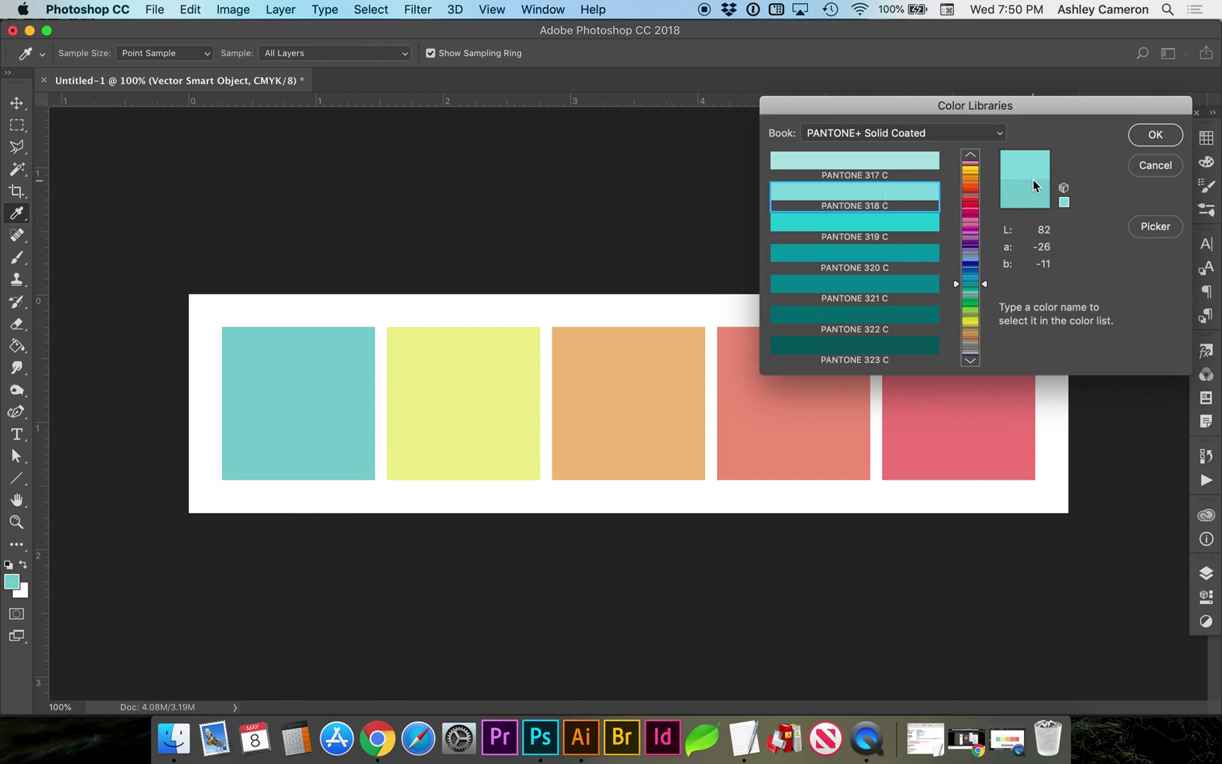
{"action": "left_click", "coordinate": [908, 132]}
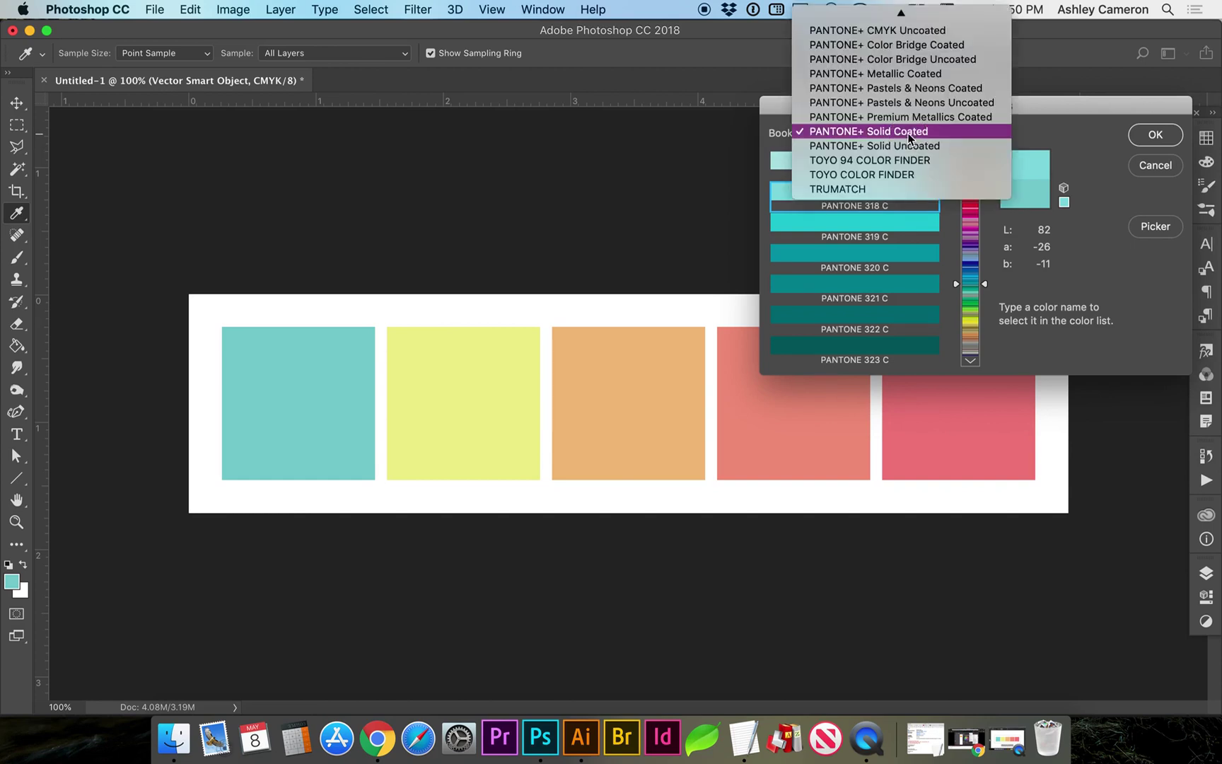
{"action": "left_click", "coordinate": [919, 132]}
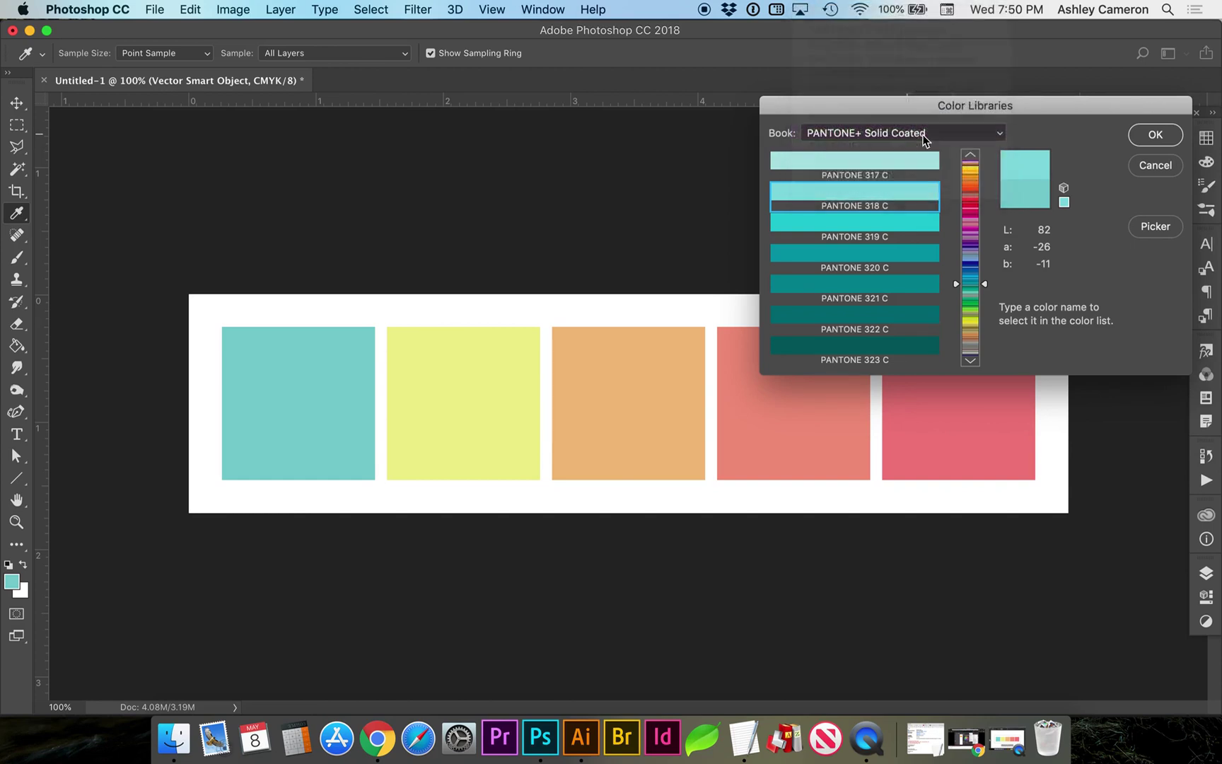
Accept PANTONE 318 C as the foreground colour and save it as a swatch named 'PANTONE 318 C'
{"action": "left_click", "coordinate": [1155, 135]}
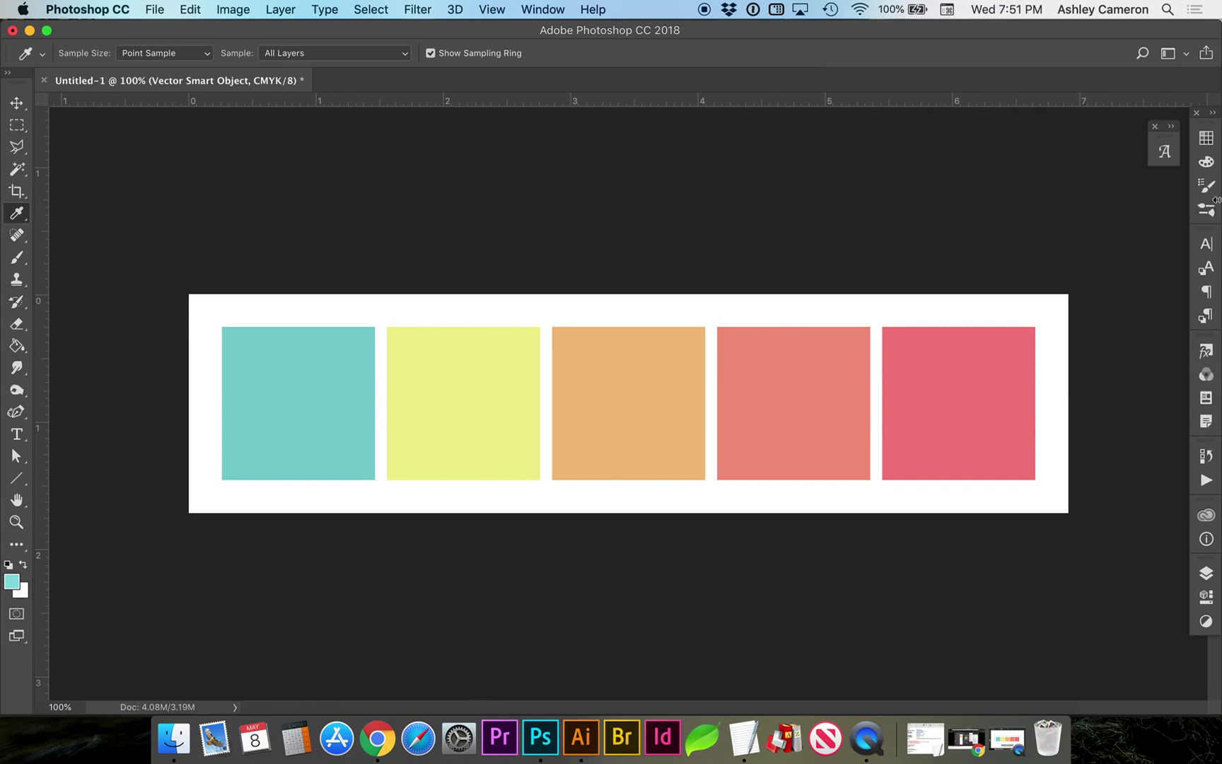
{"action": "left_click", "coordinate": [1207, 141]}
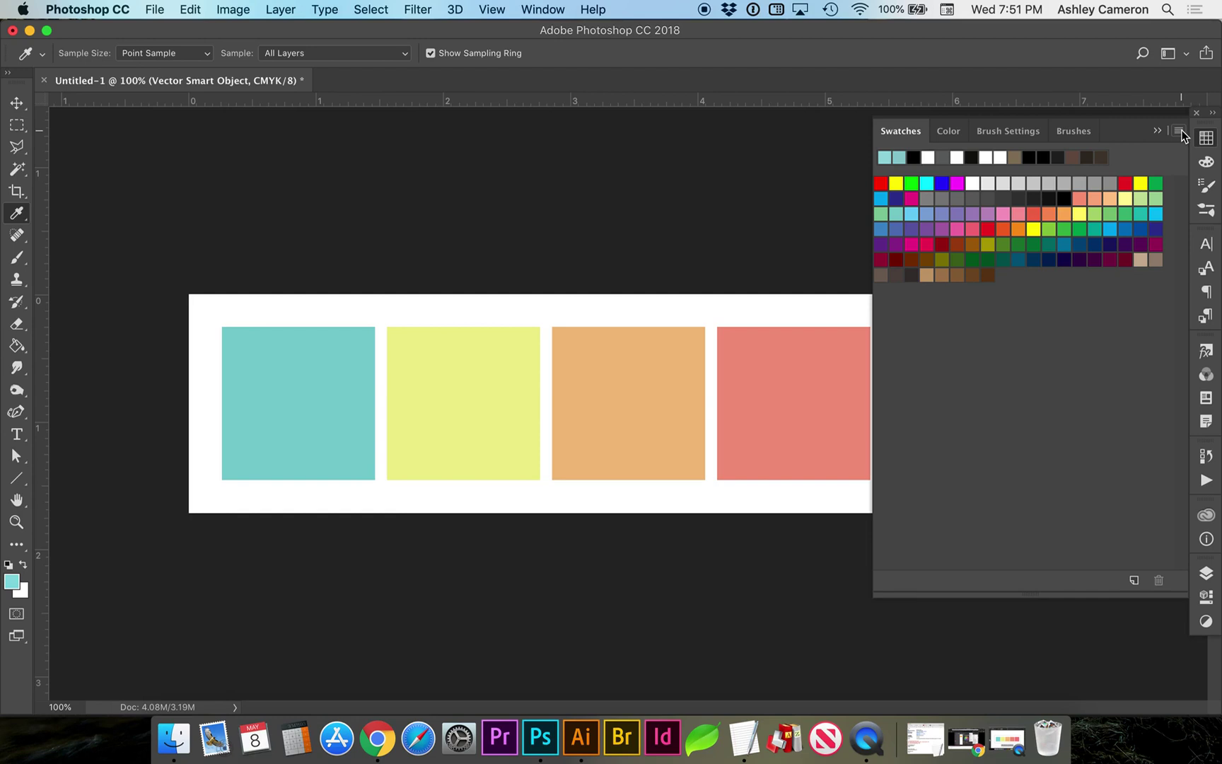
{"action": "left_click", "coordinate": [1133, 580]}
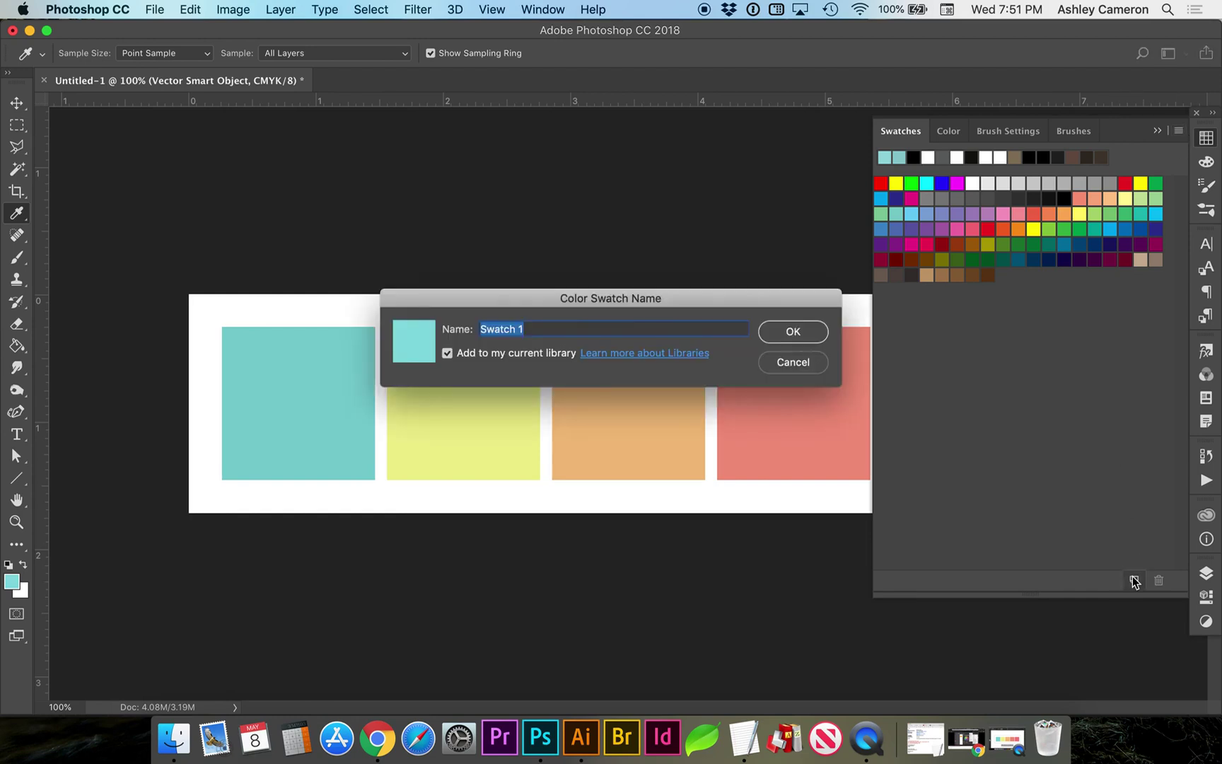
{"action": "type", "text": "PAN"}
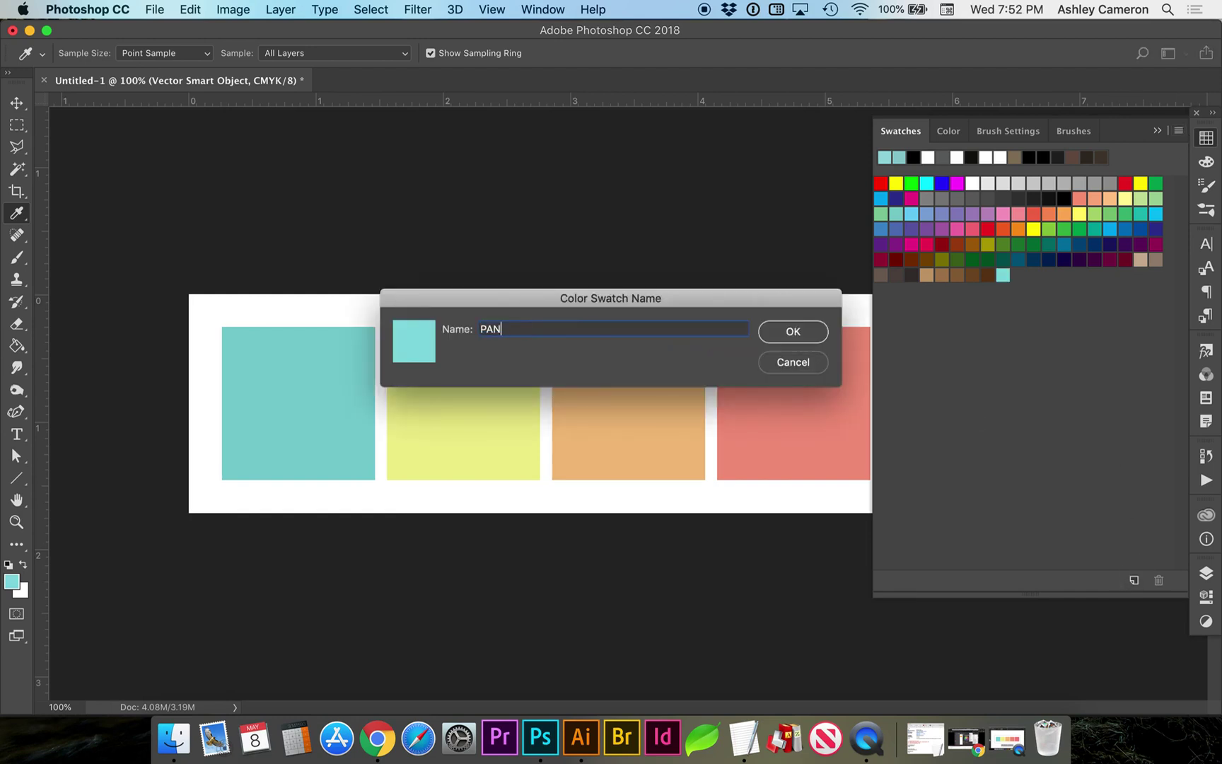
{"action": "type", "text": "TONE 318 C"}
{"action": "left_click", "coordinate": [783, 331]}
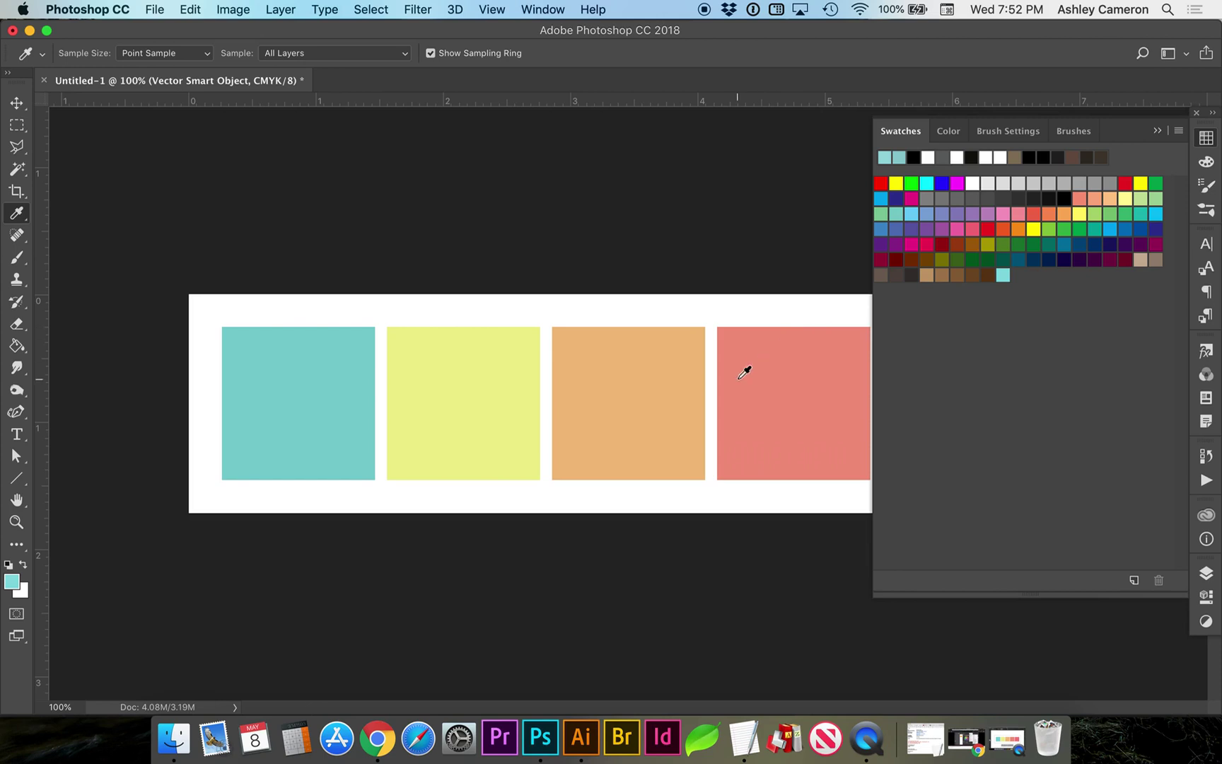
Sample the yellow square and set the foreground to its Pantone match, PANTONE 601 C
{"action": "left_click", "coordinate": [464, 380]}
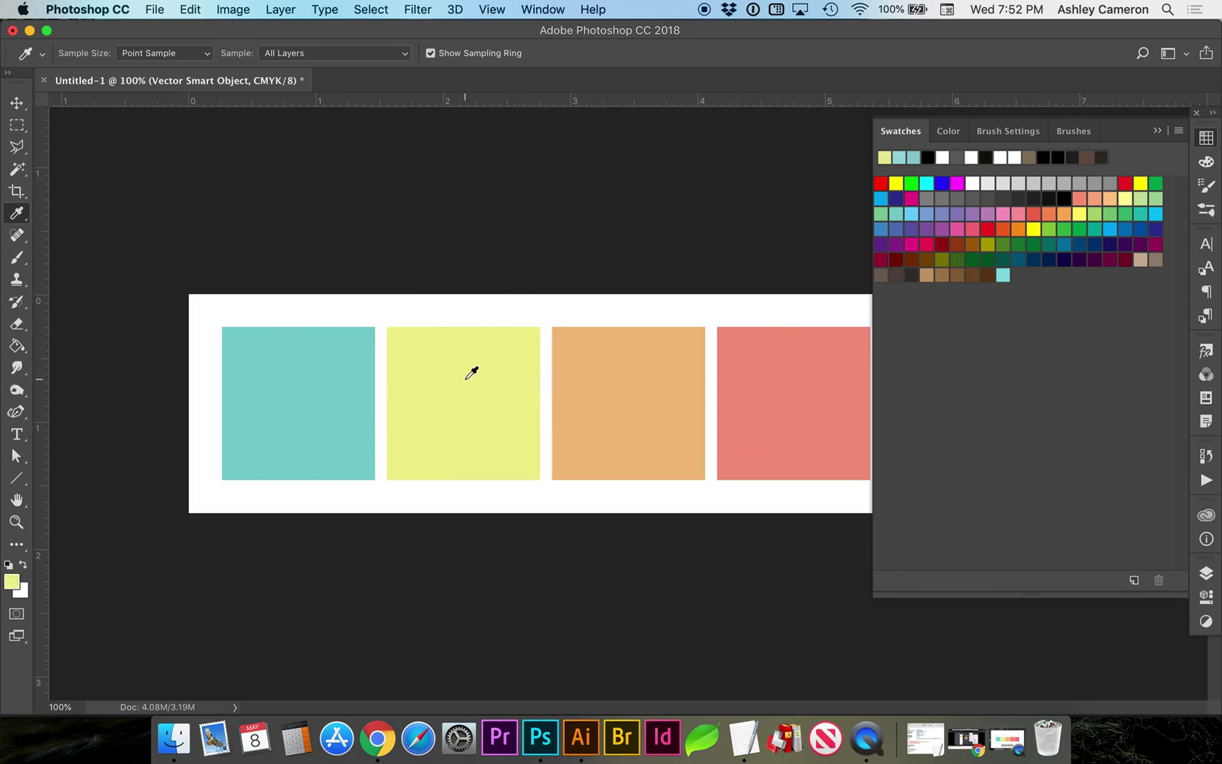
{"action": "left_click", "coordinate": [13, 581]}
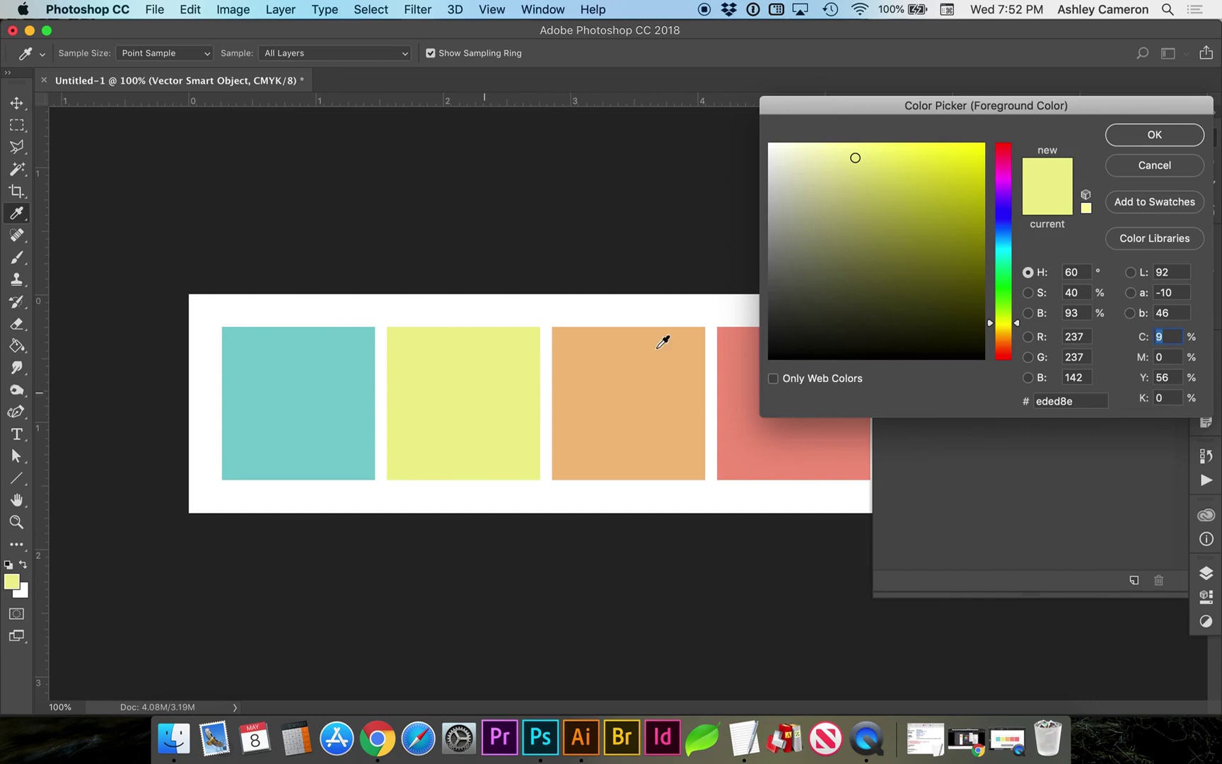
{"action": "left_click", "coordinate": [1154, 238]}
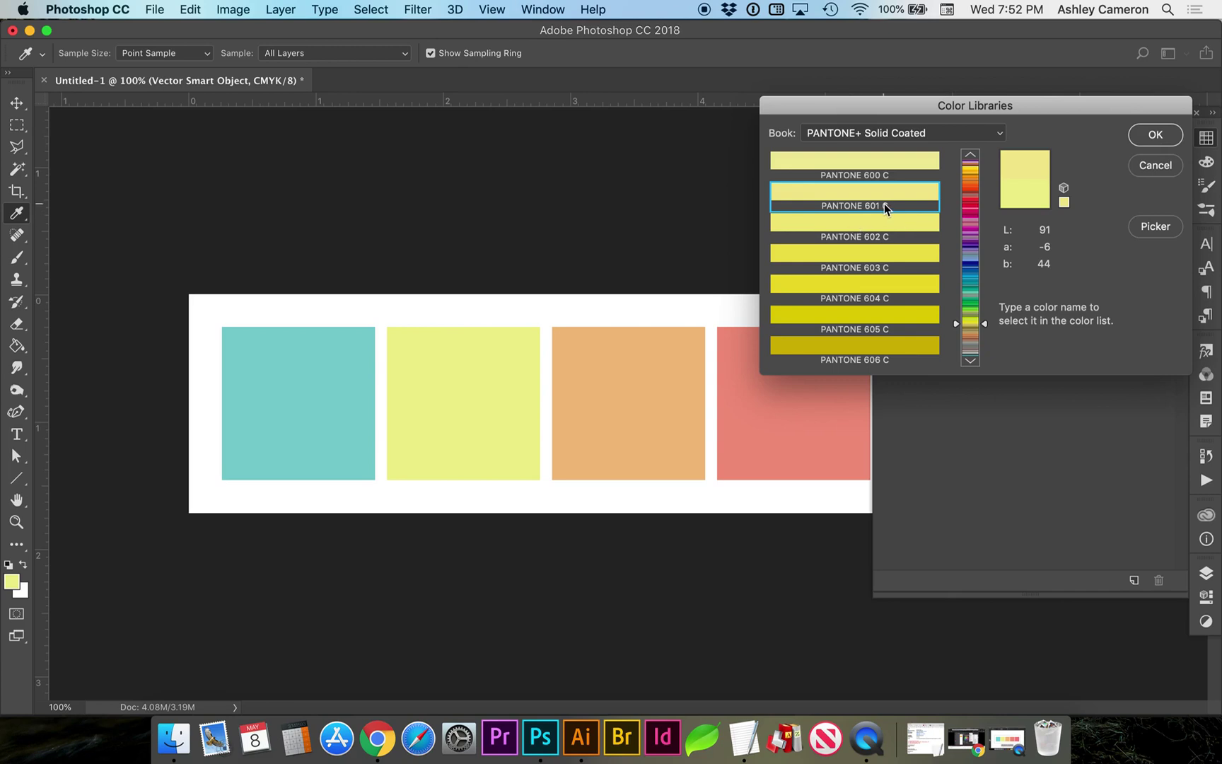
{"action": "left_click", "coordinate": [1153, 138]}
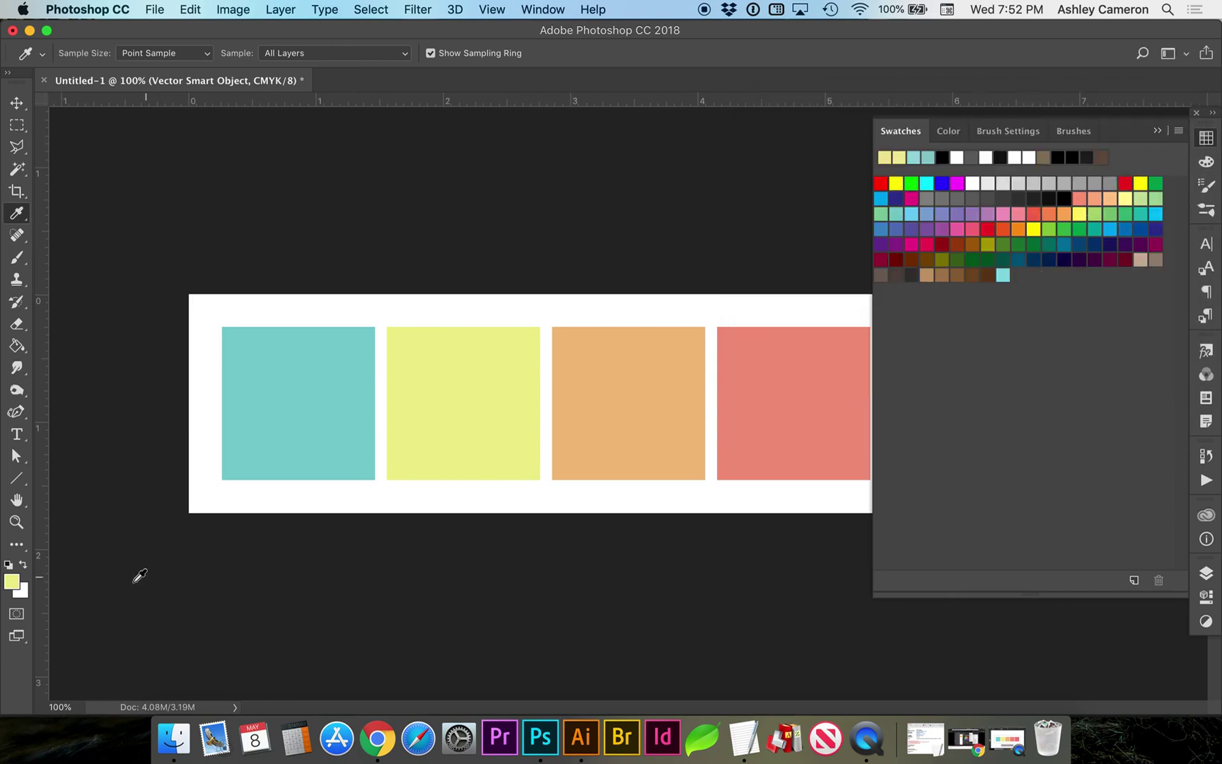
Save the yellow as a new swatch named 'PANTONE 601 C'
{"action": "left_click", "coordinate": [1133, 580]}
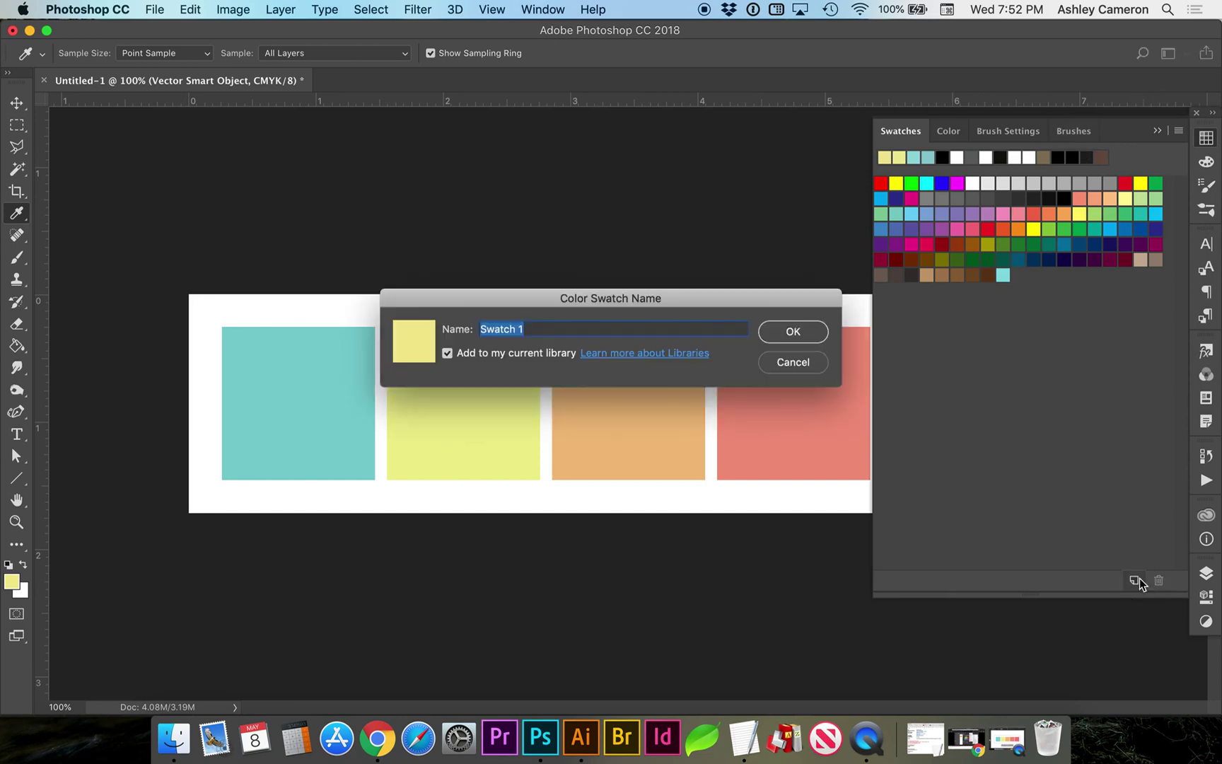
{"action": "type", "text": "PANTONE 318 C"}
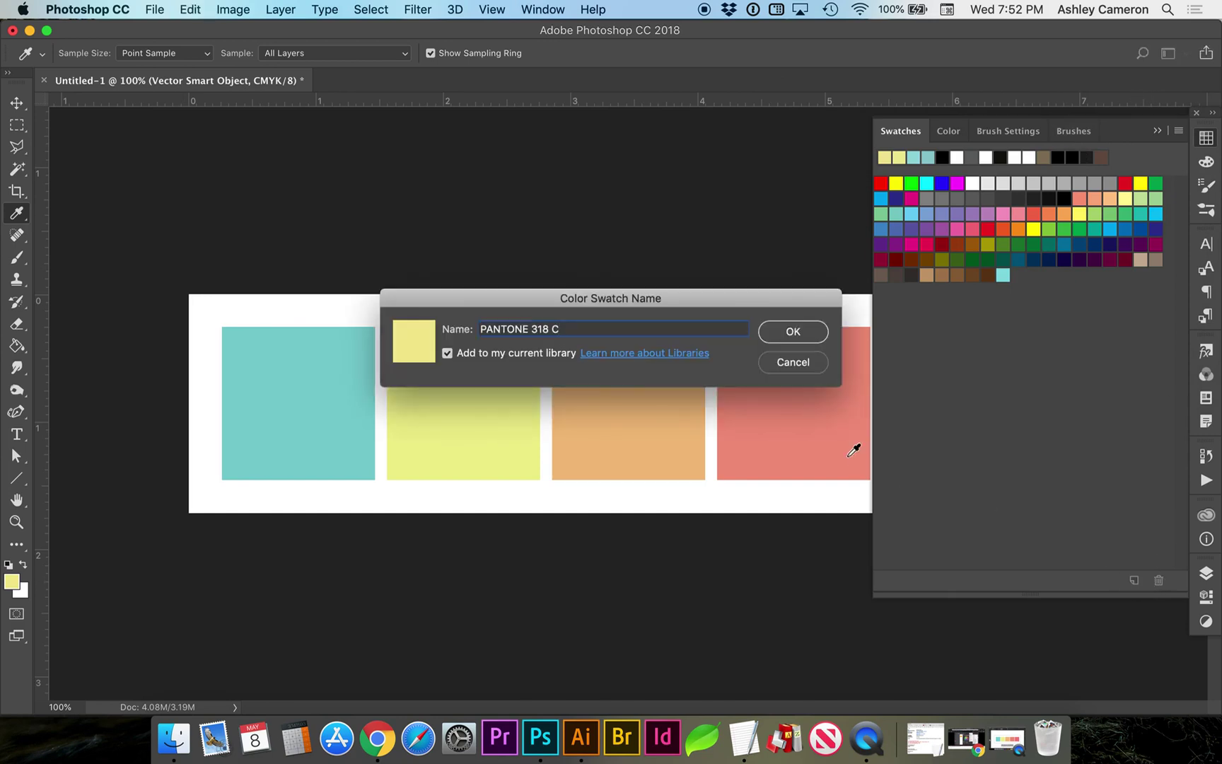
{"action": "double_click", "coordinate": [539, 328]}
{"action": "type", "text": "601"}
{"action": "left_click", "coordinate": [808, 330]}
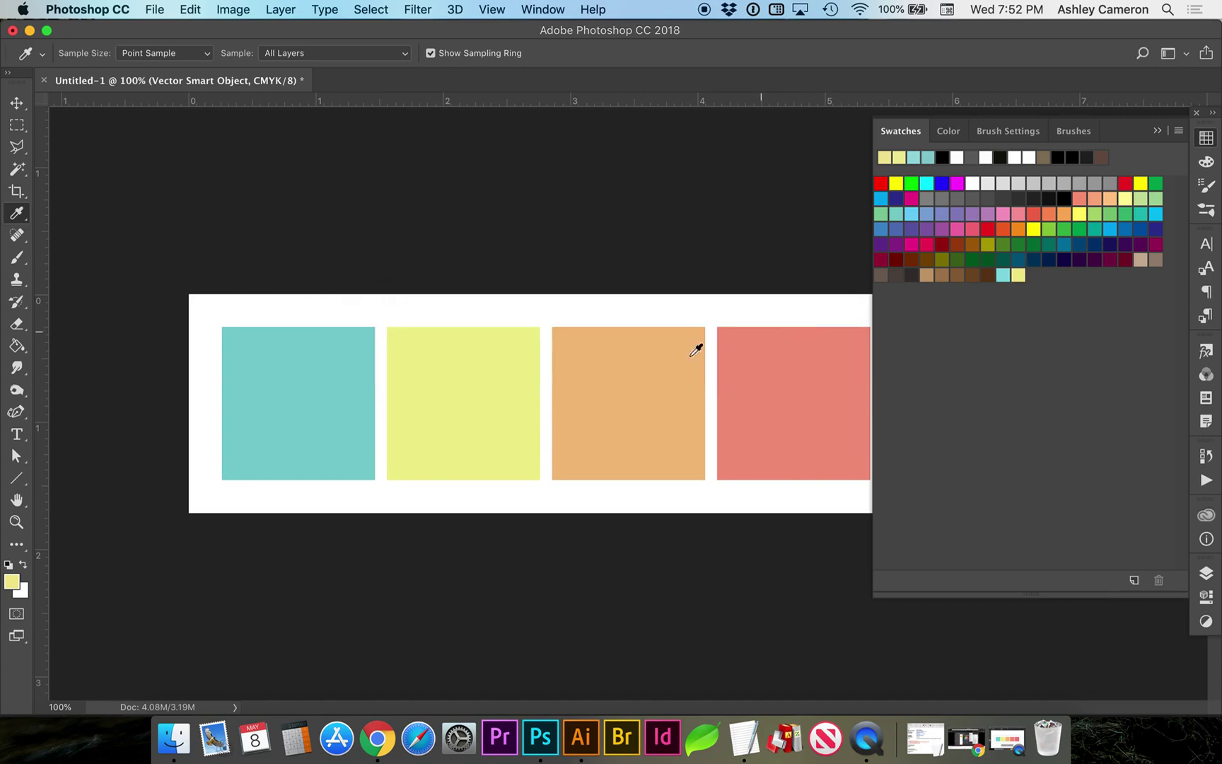
Sample the orange square and set the foreground to its Pantone match, PANTONE 156 C
{"action": "left_click", "coordinate": [618, 392]}
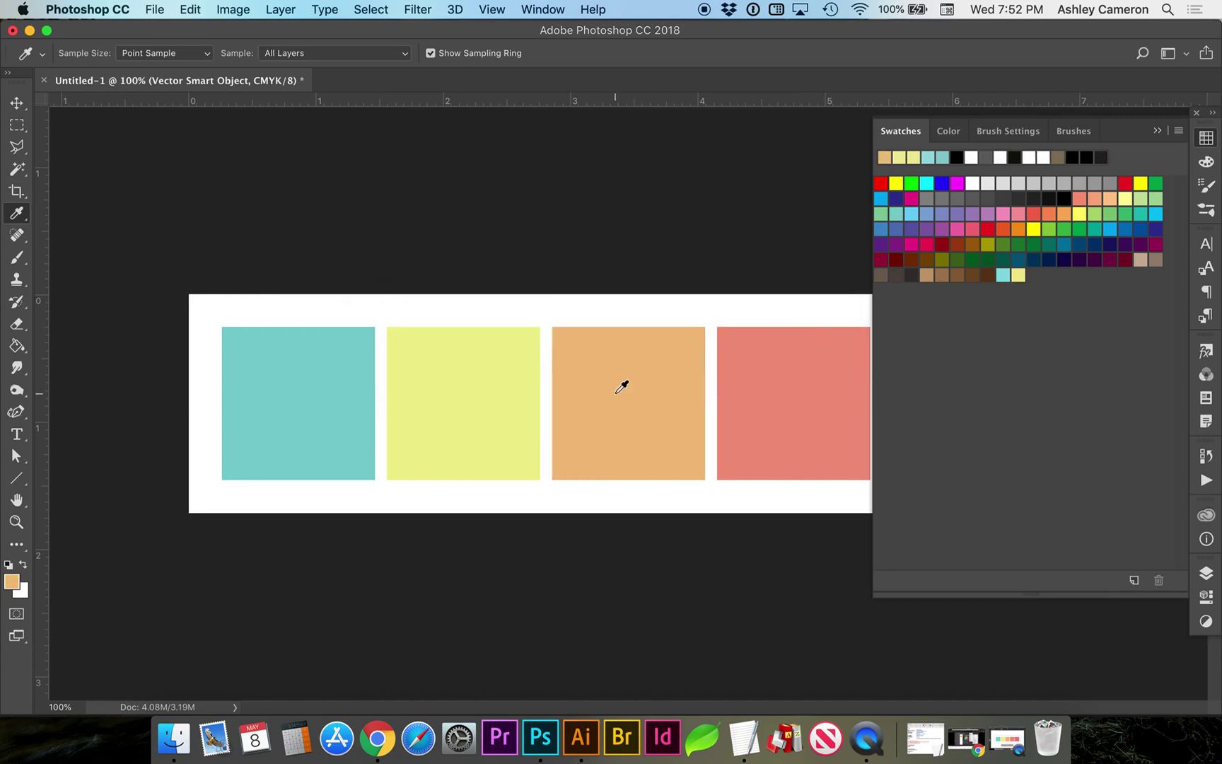
{"action": "left_click", "coordinate": [10, 583]}
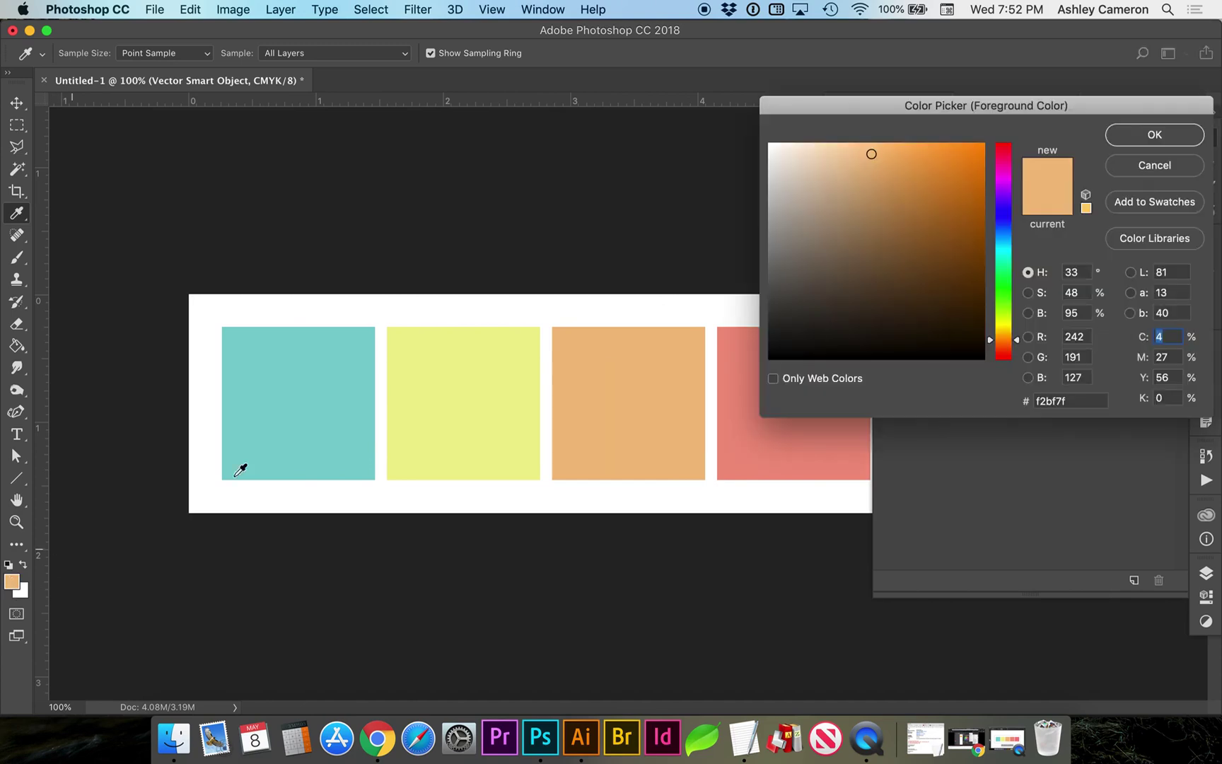
{"action": "left_click", "coordinate": [1155, 240]}
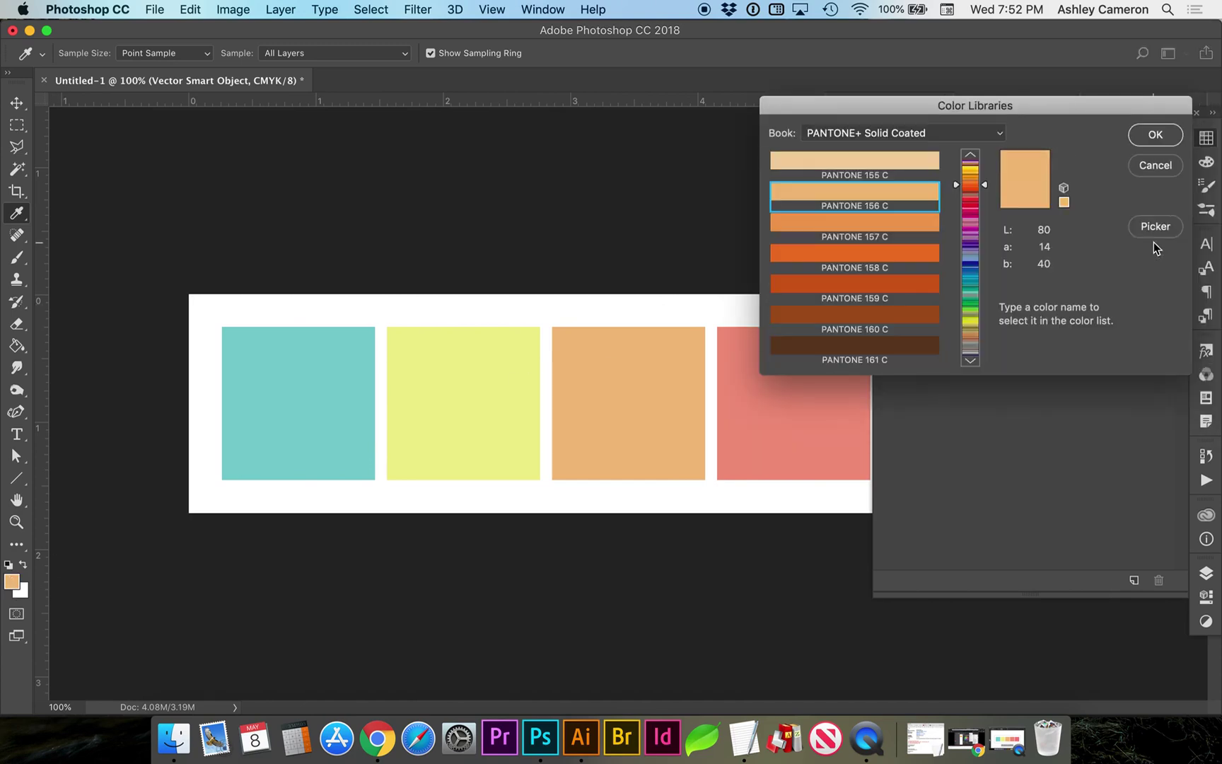
{"action": "left_click", "coordinate": [1153, 136]}
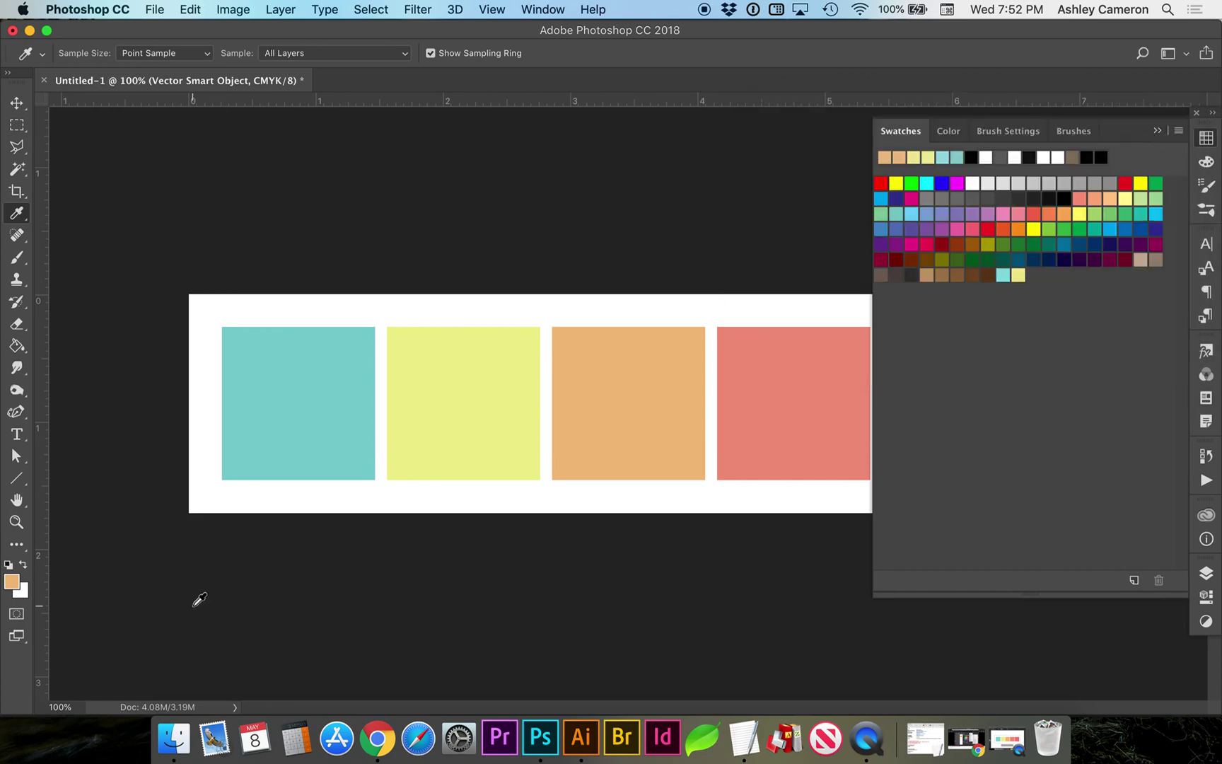
Save the orange as a new swatch named 'PANTONE 156 C'
{"action": "left_click", "coordinate": [1130, 584]}
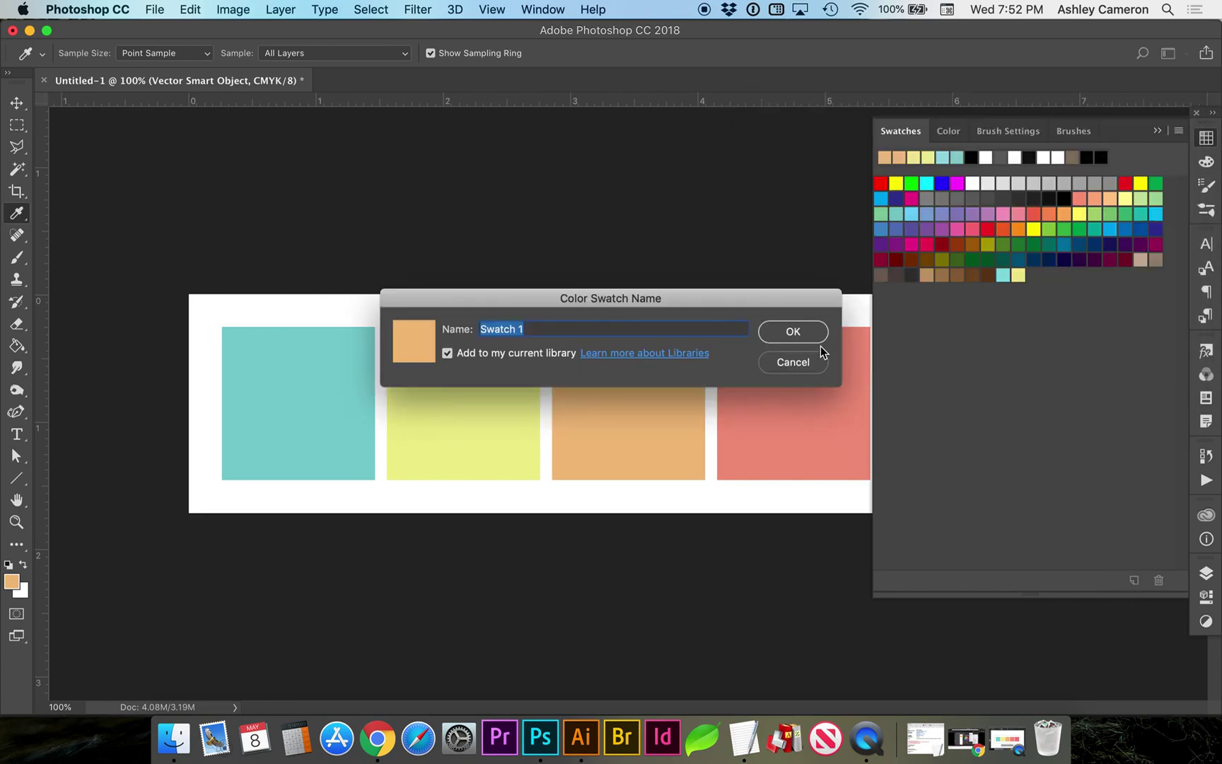
{"action": "type", "text": "PANTONE 156 C"}
{"action": "double_click", "coordinate": [545, 328]}
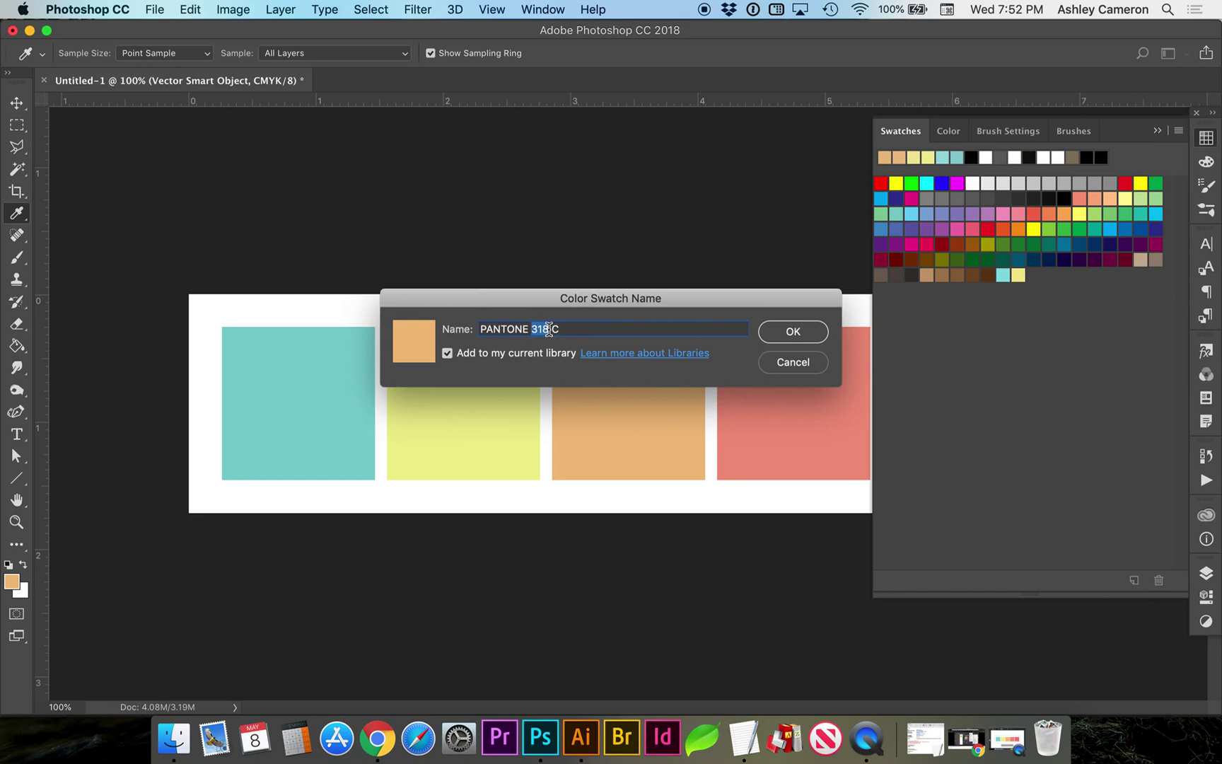
{"action": "type", "text": "156"}
{"action": "left_click", "coordinate": [792, 330]}
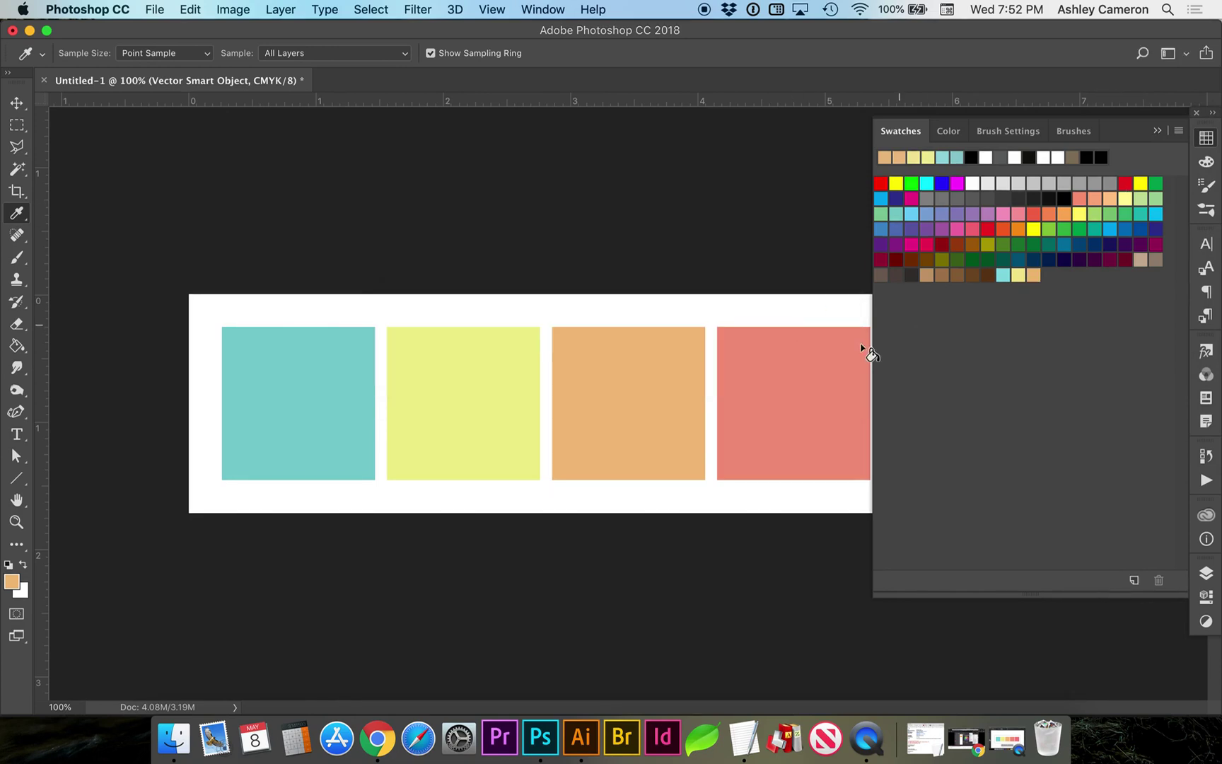
Sample the salmon square and set the foreground to its Pantone match, PANTONE 486 C
{"action": "left_click", "coordinate": [810, 367]}
{"action": "left_click", "coordinate": [11, 581]}
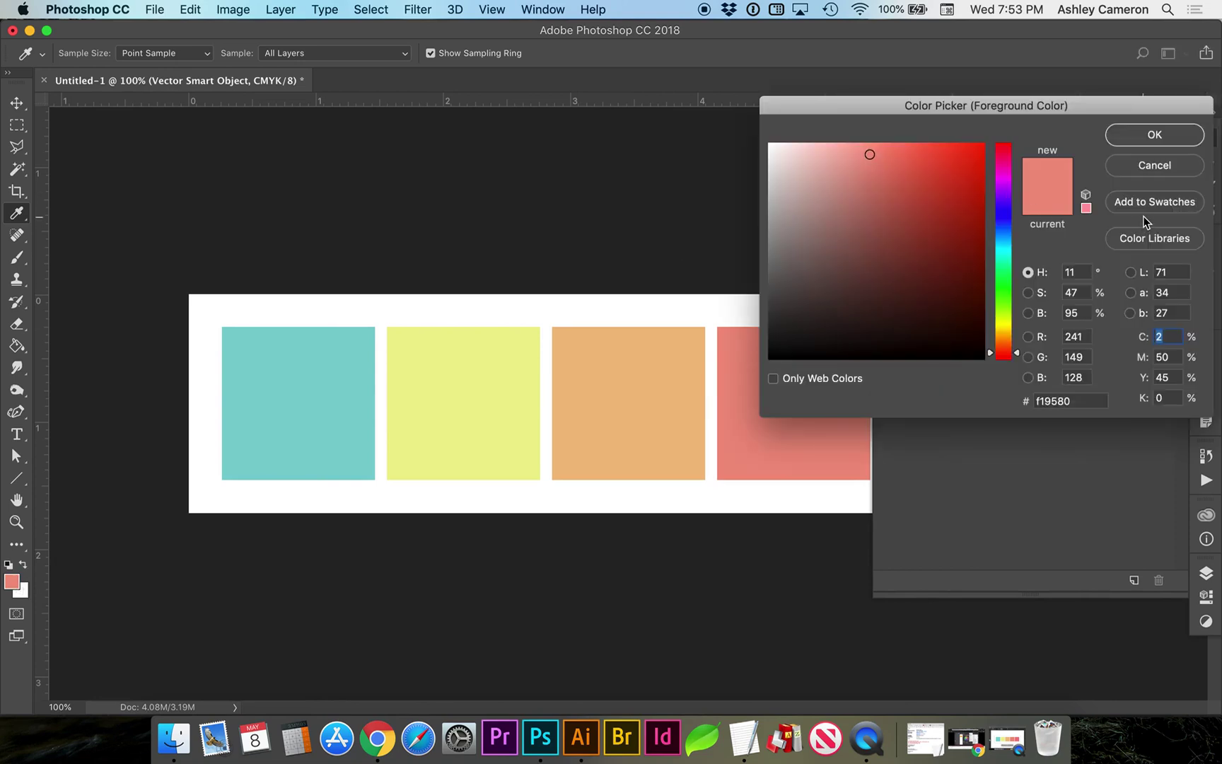
{"action": "left_click", "coordinate": [1143, 238]}
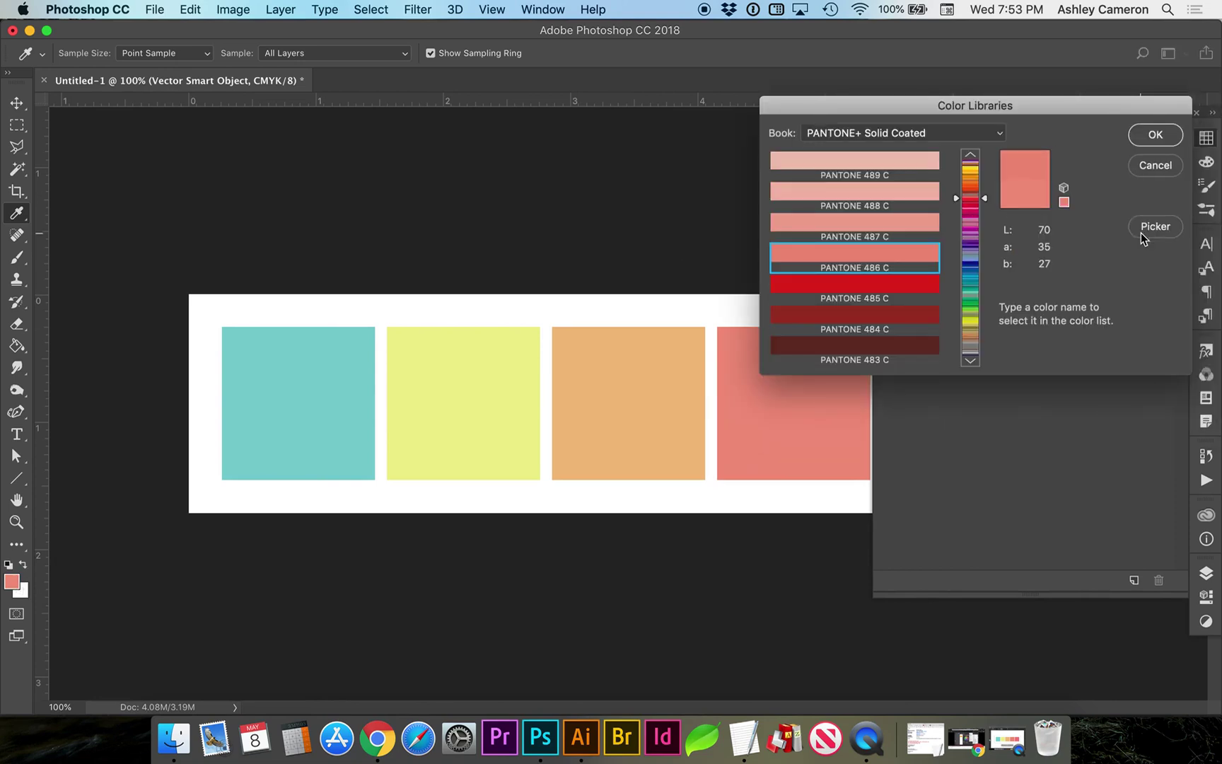
{"action": "left_click", "coordinate": [1155, 135]}
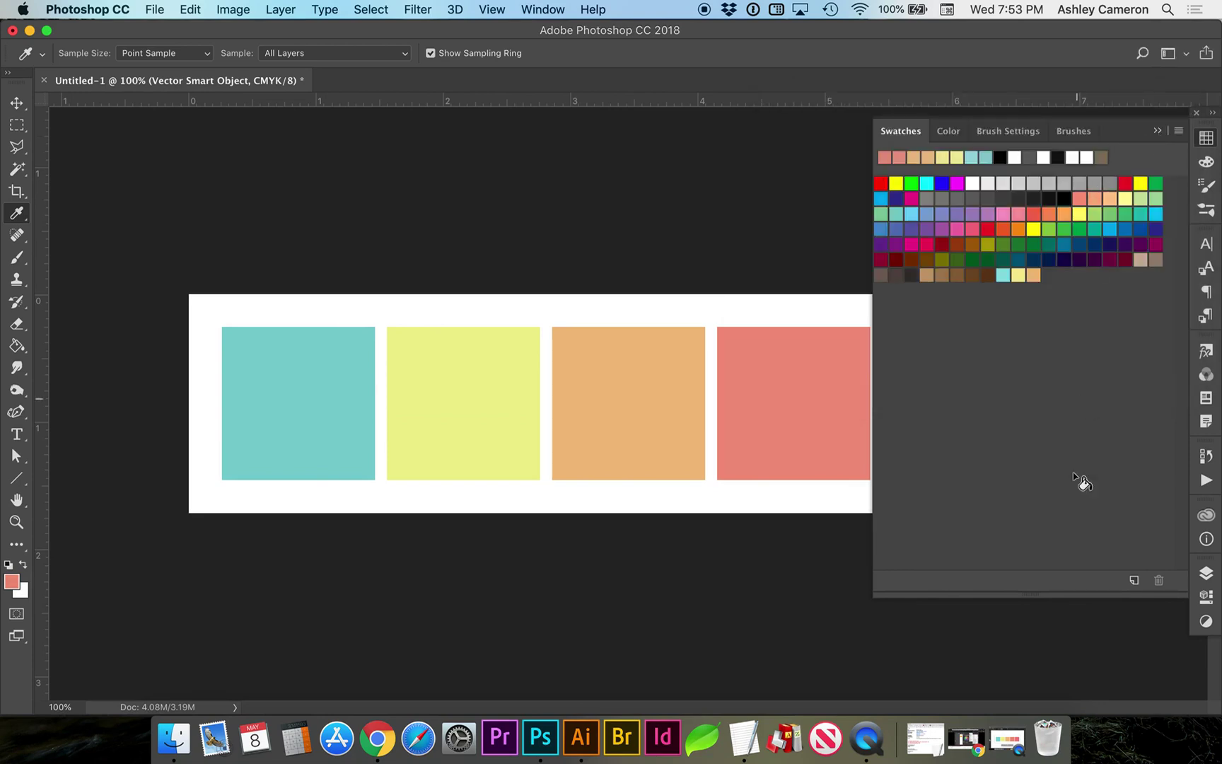
Save the salmon colour as a new swatch named 'PANTONE 486 C'
{"action": "left_click", "coordinate": [1133, 580]}
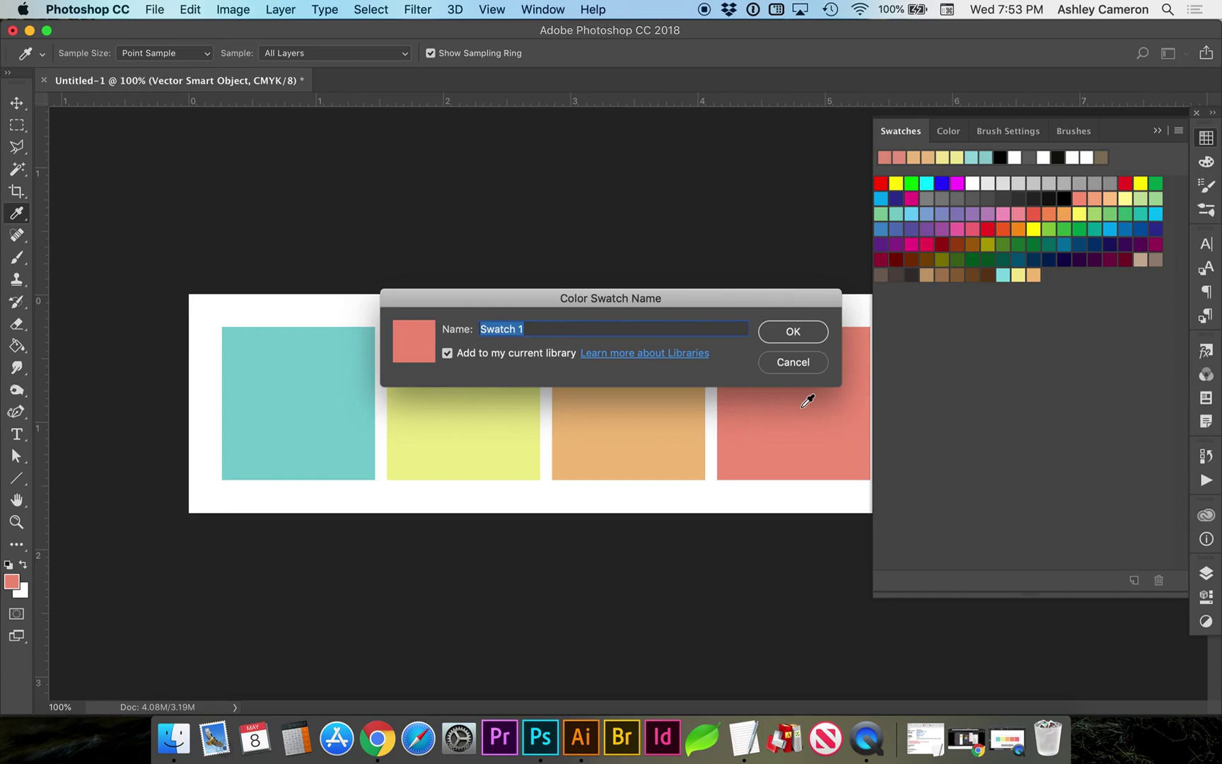
{"action": "type", "text": "PANTONE 378 C"}
{"action": "double_click", "coordinate": [541, 330]}
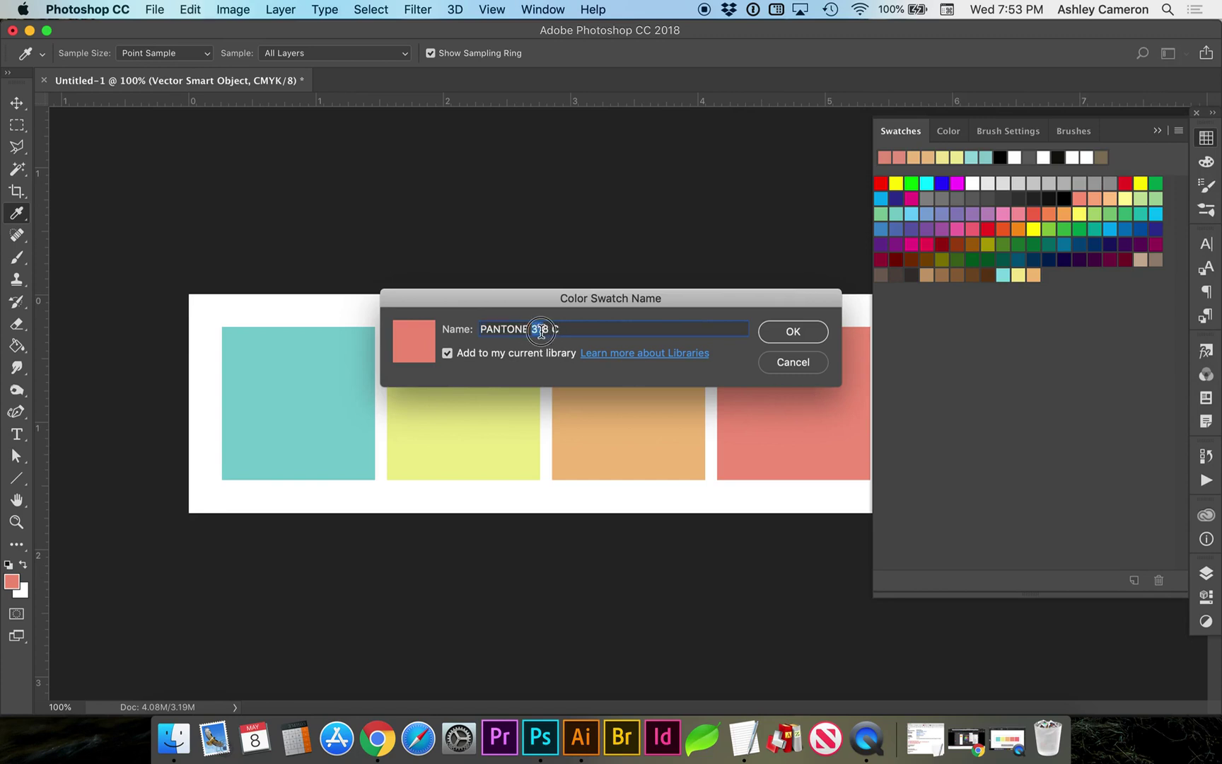
{"action": "type", "text": "486"}
{"action": "left_click", "coordinate": [814, 336]}
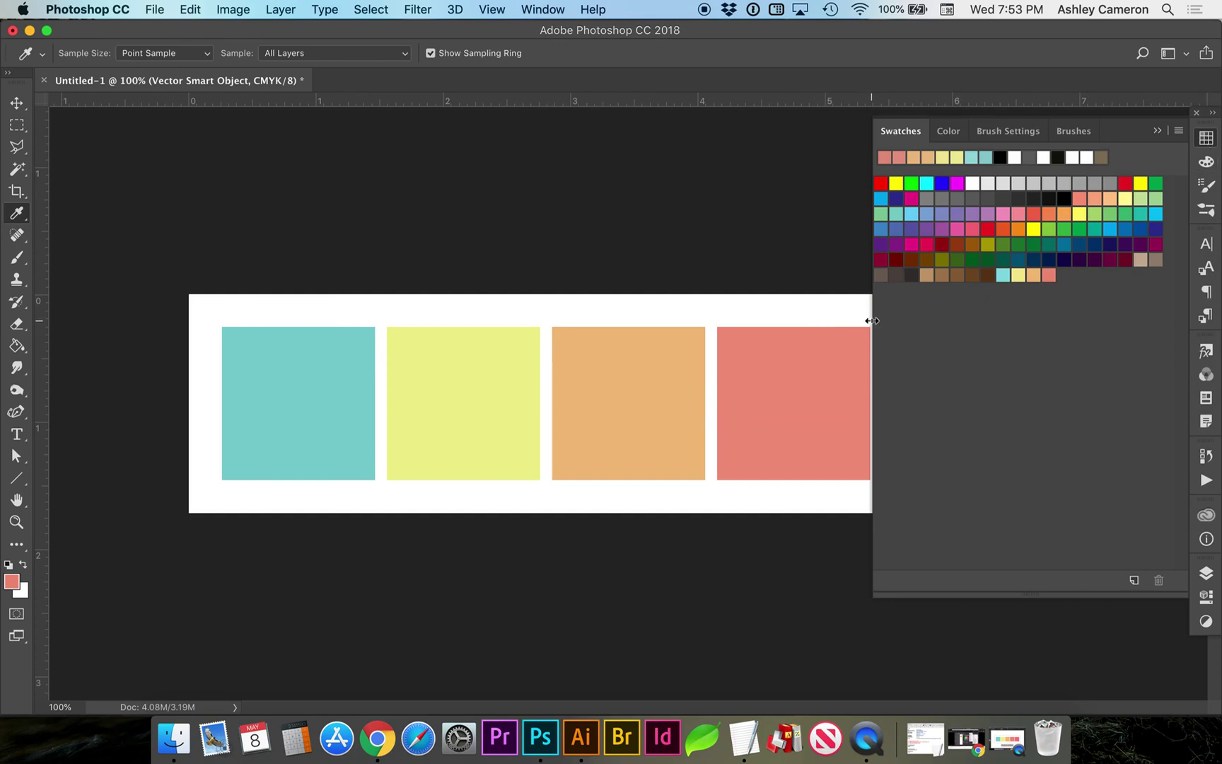
Reveal the pink square, sample it, and set the foreground to its match, PANTONE 177 C
{"action": "left_click_drag", "start_coordinate": [874, 319], "coordinate": [968, 322]}
{"action": "left_click", "coordinate": [935, 344]}
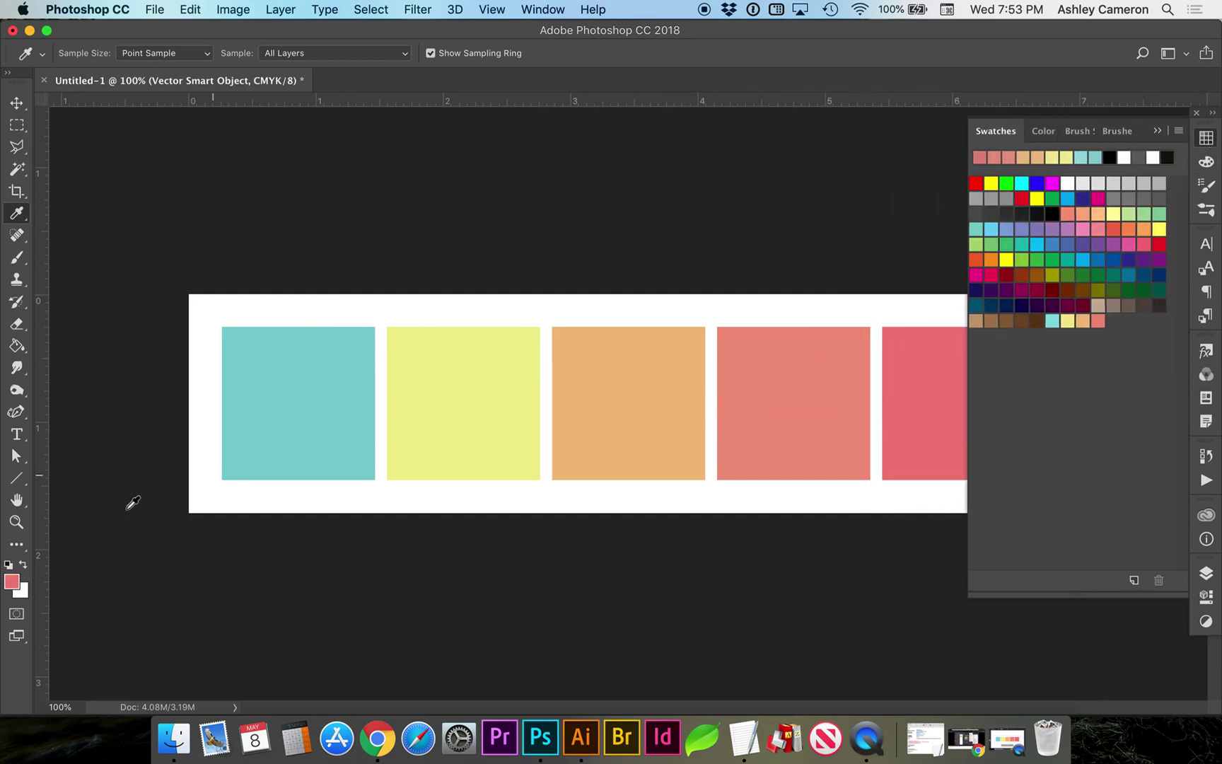
{"action": "left_click", "coordinate": [12, 581]}
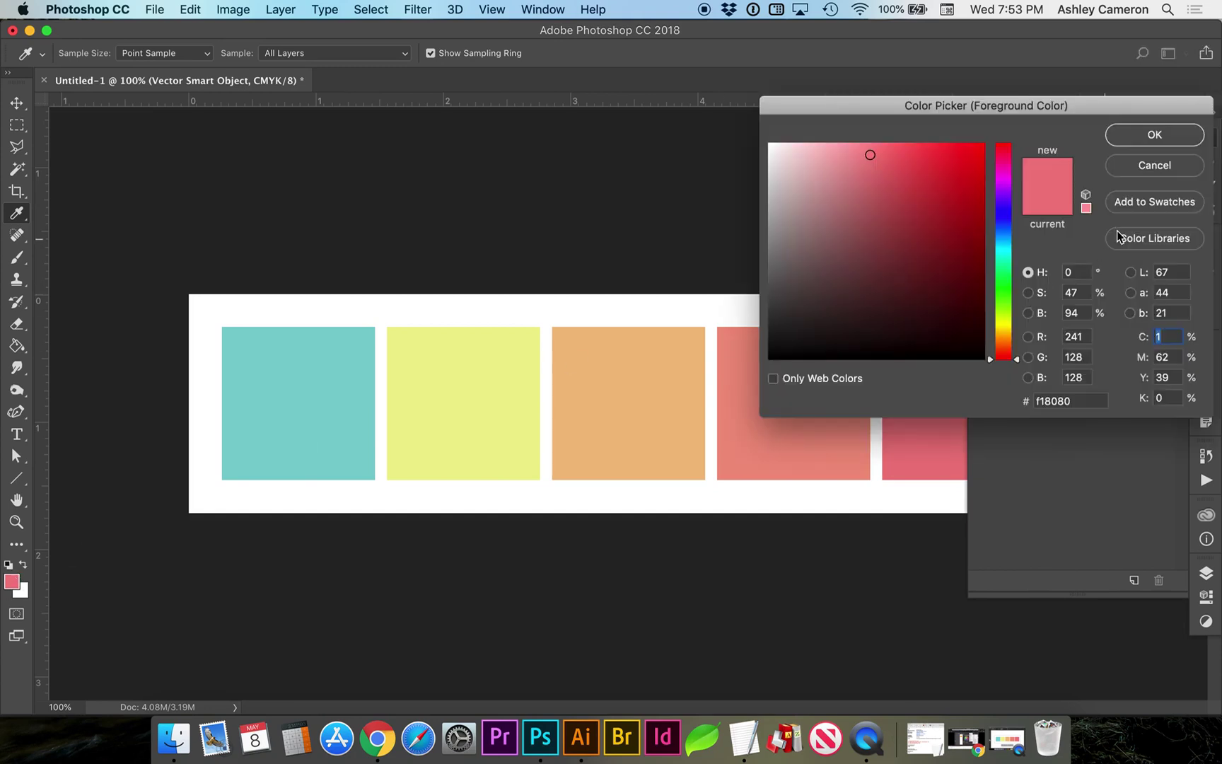
{"action": "left_click", "coordinate": [1137, 238]}
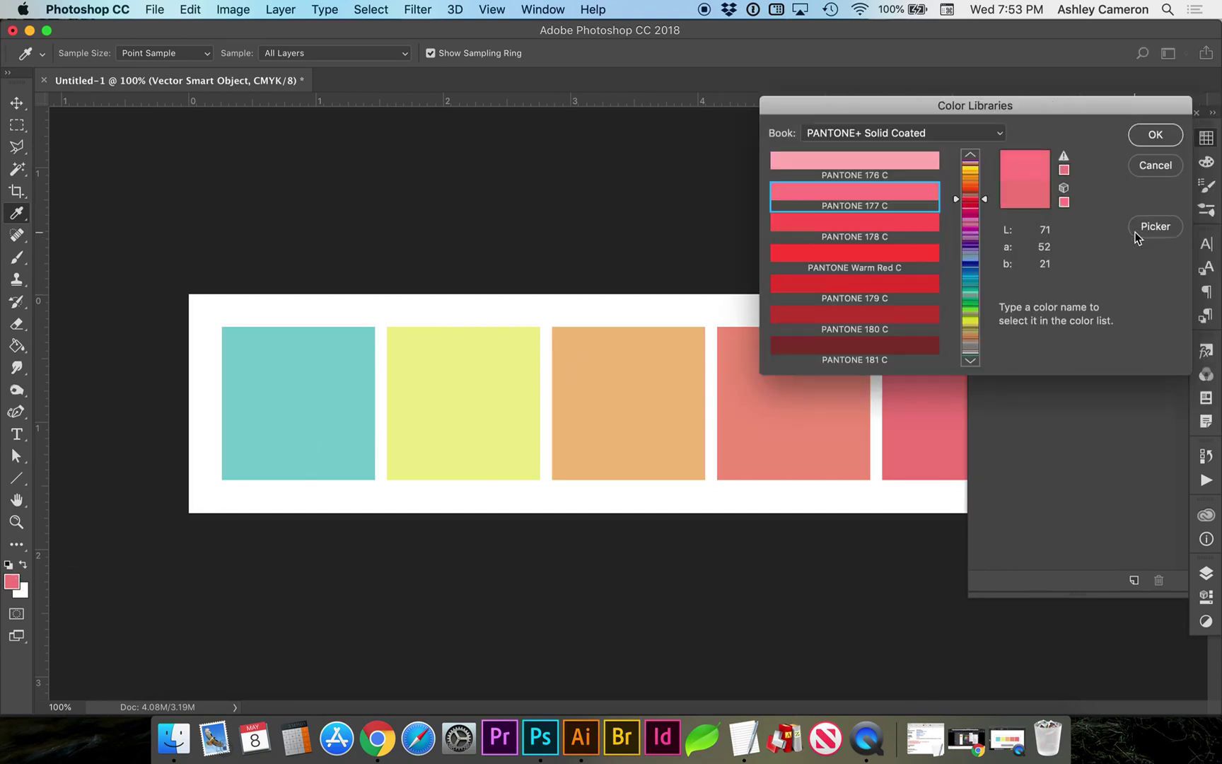
{"action": "left_click", "coordinate": [1151, 135]}
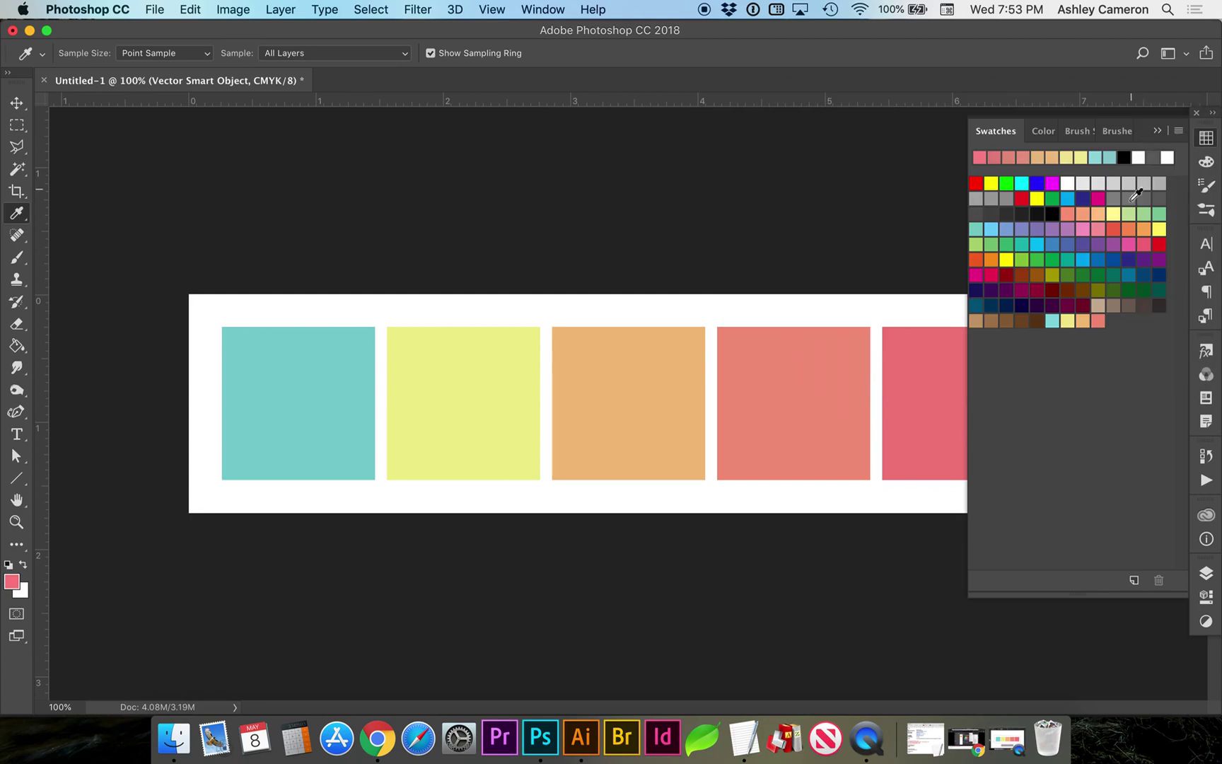
Save the pink as a new swatch named 'PANTONE 177 C'
{"action": "left_click", "coordinate": [1133, 580]}
{"action": "type", "text": "PANTONE 318 C"}
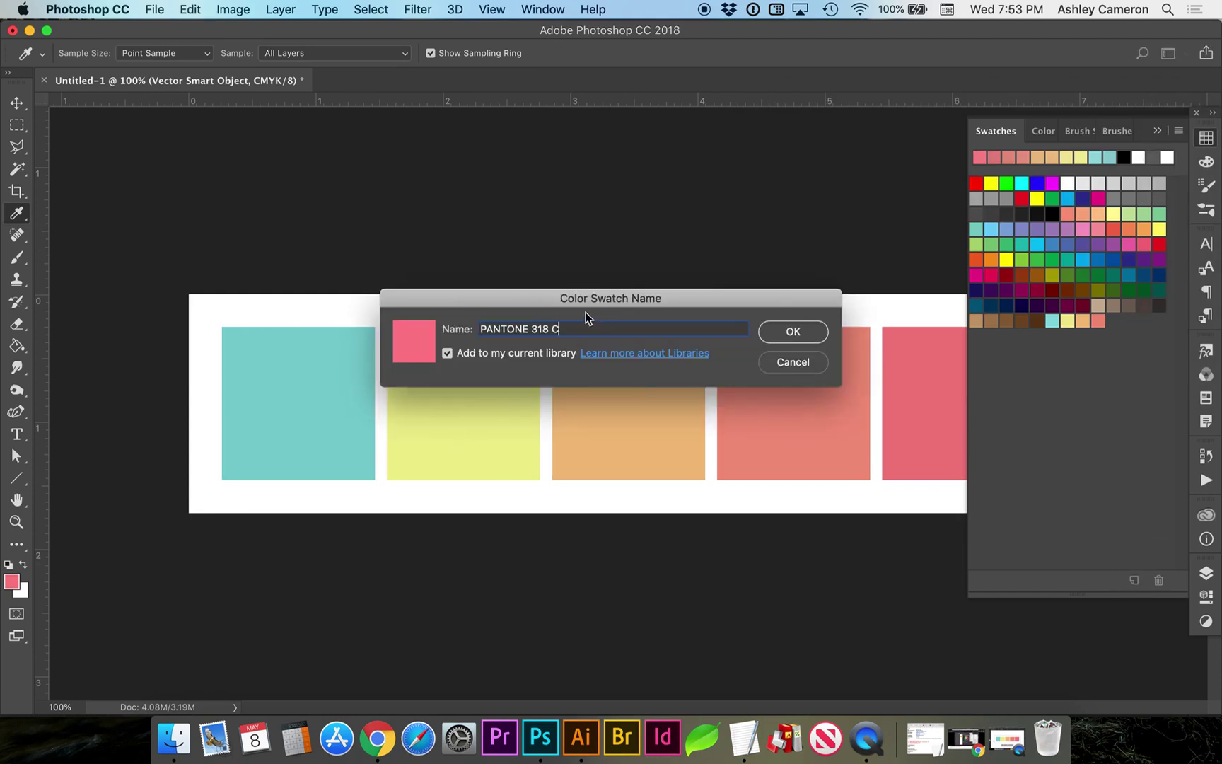
{"action": "left_click_drag", "start_coordinate": [532, 328], "coordinate": [549, 328]}
{"action": "type", "text": "177"}
{"action": "left_click", "coordinate": [805, 332]}
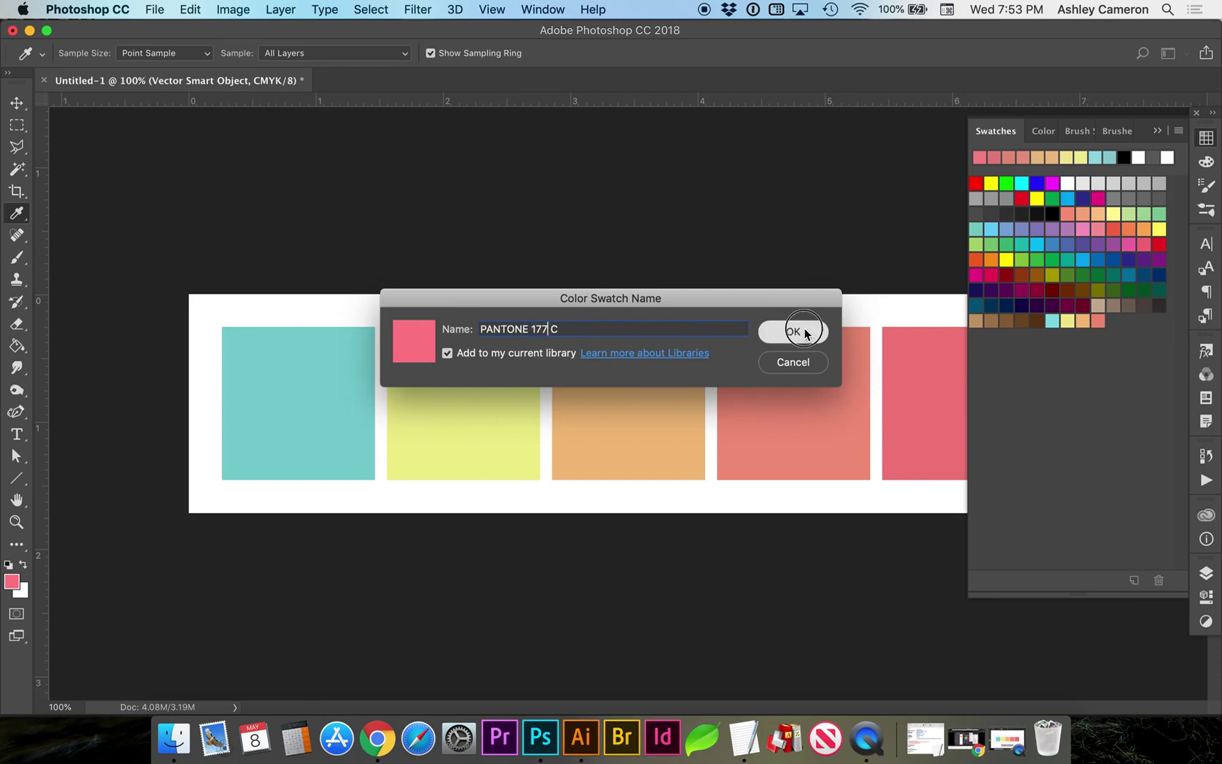
Show Photoshop's swatches as a Large List ending at PANTONE 318 C–177 C, and shift the window left
{"action": "left_click", "coordinate": [1179, 133]}
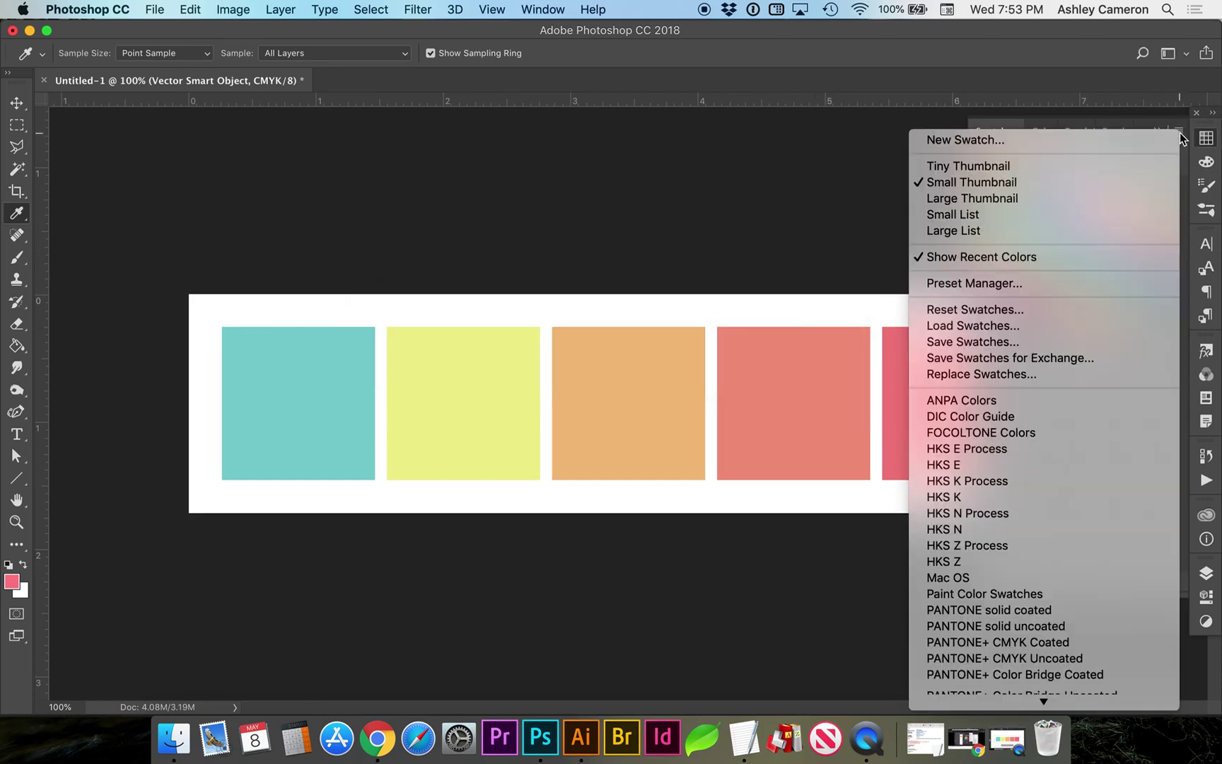
{"action": "left_click", "coordinate": [1112, 229]}
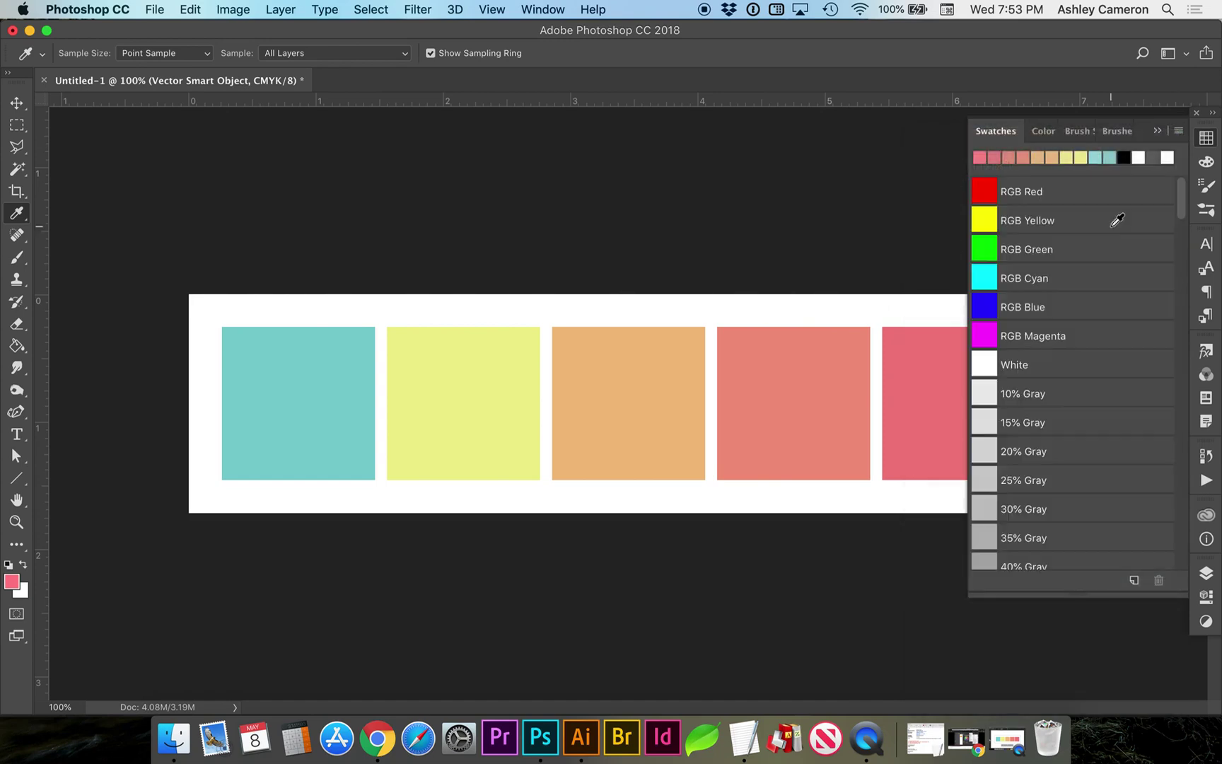
{"action": "scroll", "coordinate": [1118, 223], "scroll_direction": "down", "scroll_amount": 15}
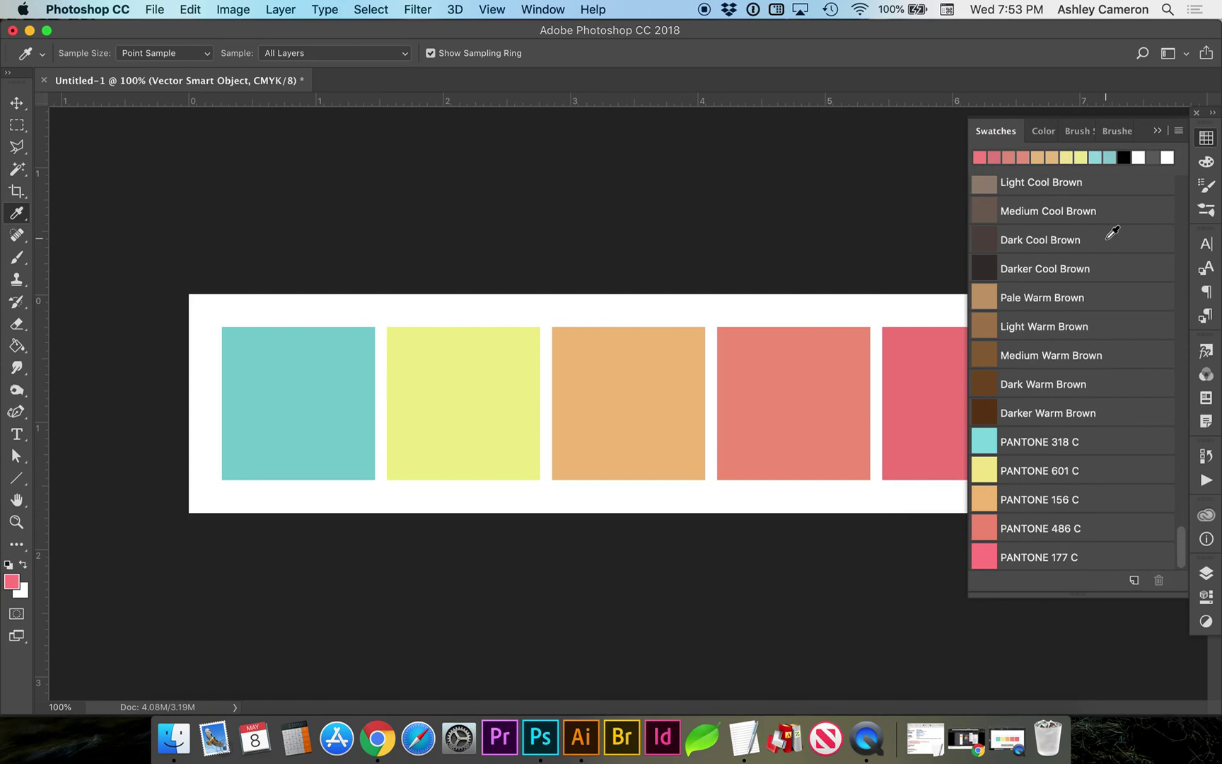
{"action": "left_click_drag", "start_coordinate": [1075, 47], "coordinate": [1042, 62]}
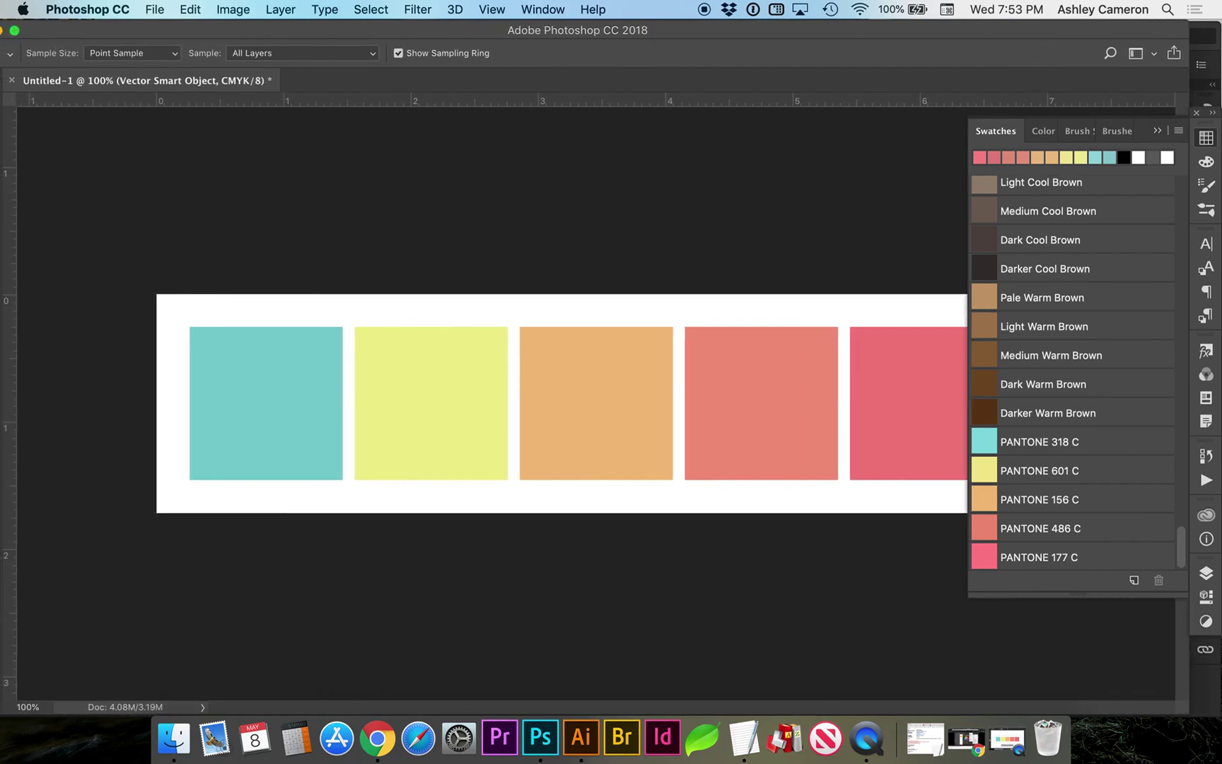
Narrow Photoshop to reveal Illustrator, float the swatch list beside it, and capture the PANTONE rows
{"action": "left_click_drag", "start_coordinate": [1190, 77], "coordinate": [497, 140]}
{"action": "left_click_drag", "start_coordinate": [1021, 120], "coordinate": [609, 150]}
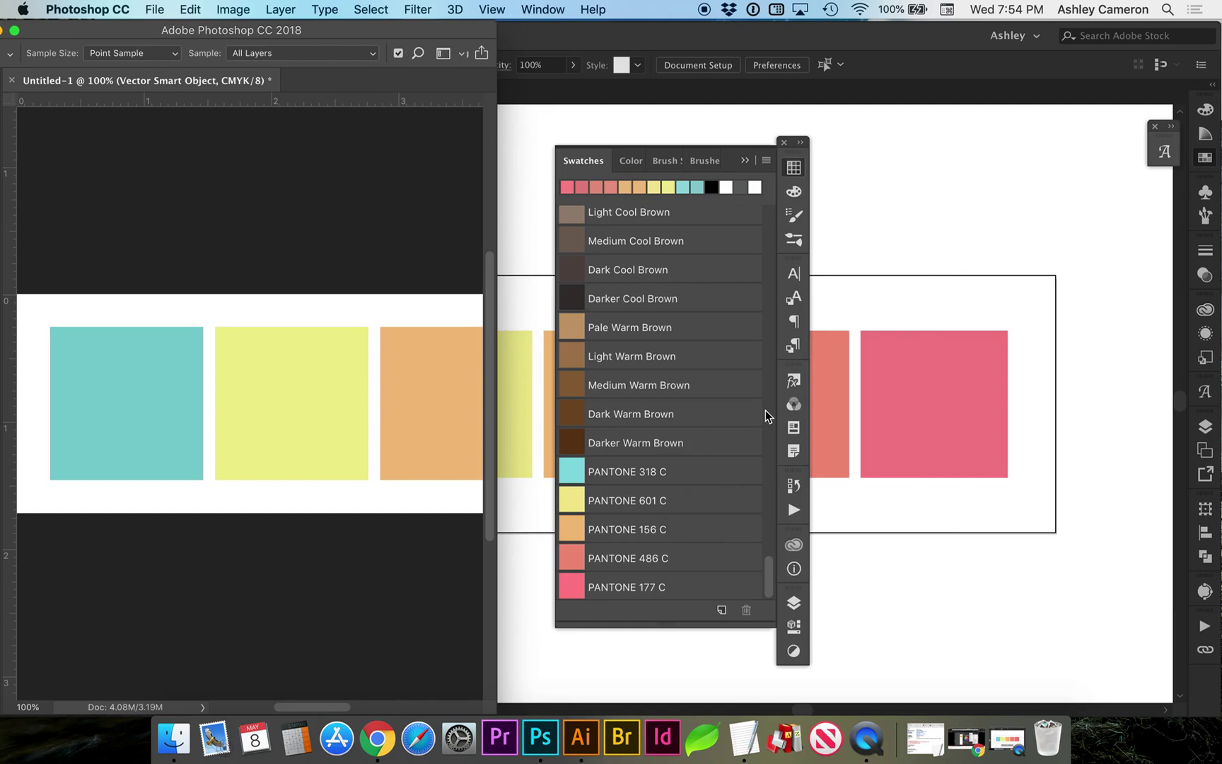
{"action": "left_click_drag", "start_coordinate": [557, 456], "coordinate": [762, 600]}
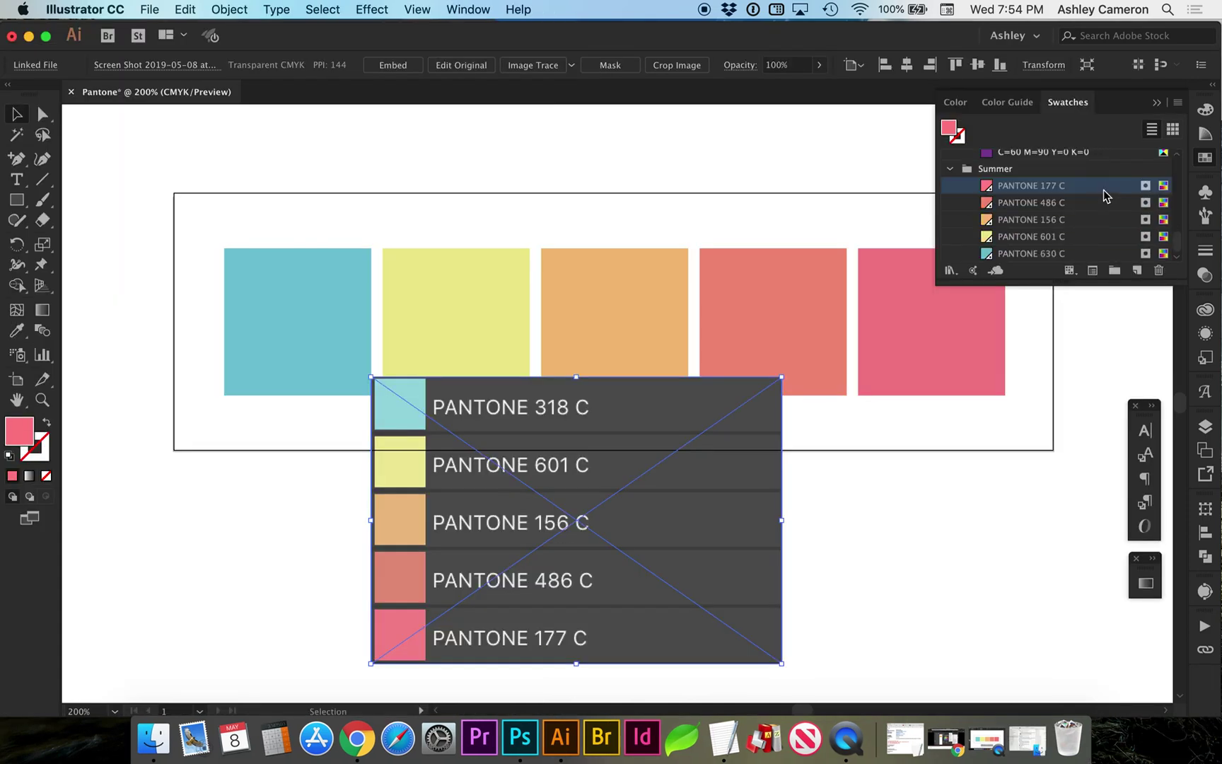